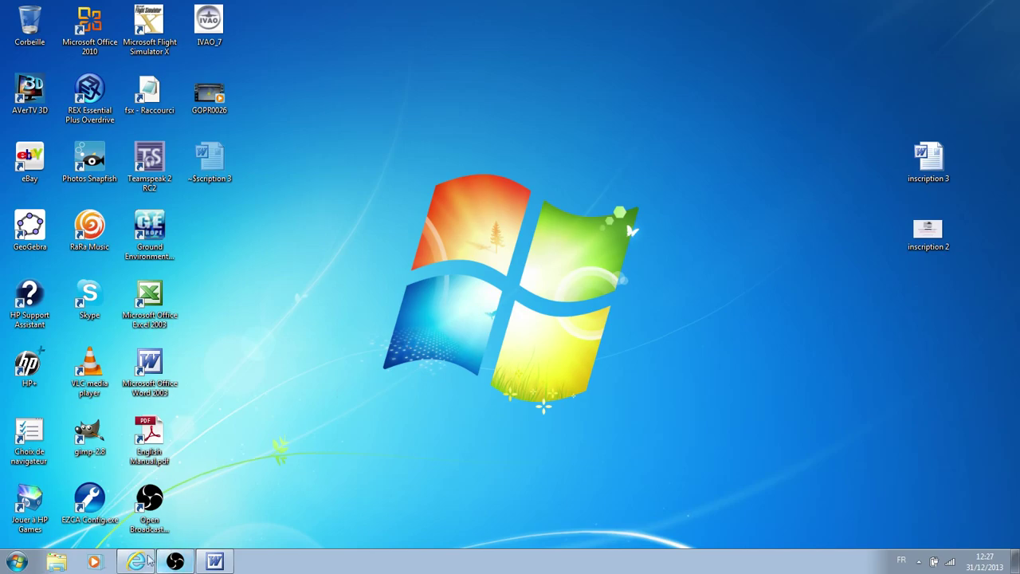
Switch to Internet Explorer and search Google for ivao
click(137, 562)
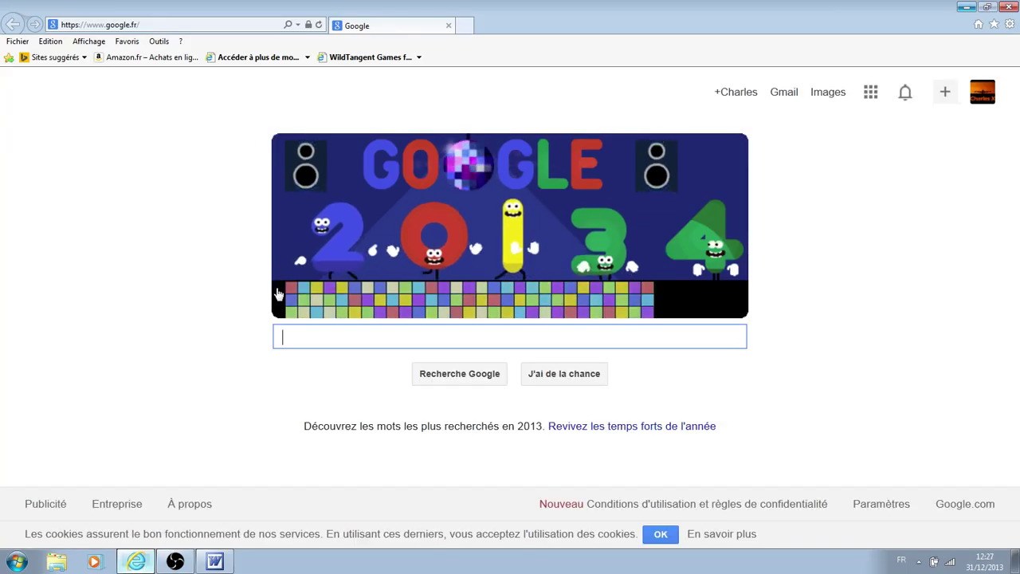
text(iavo)
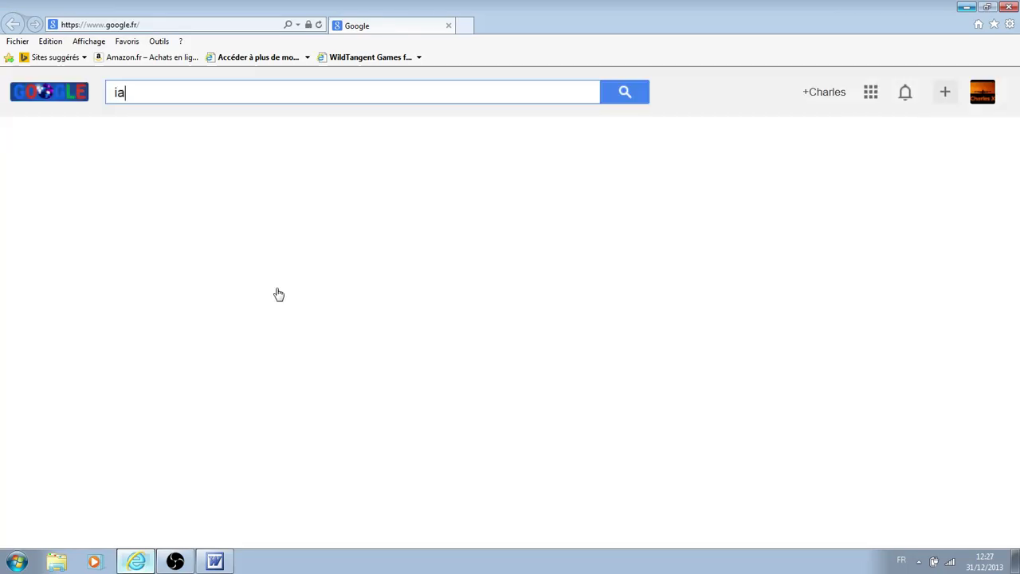
key(BackSpace)
key(BackSpace)
key(BackSpace)
key(BackSpace)
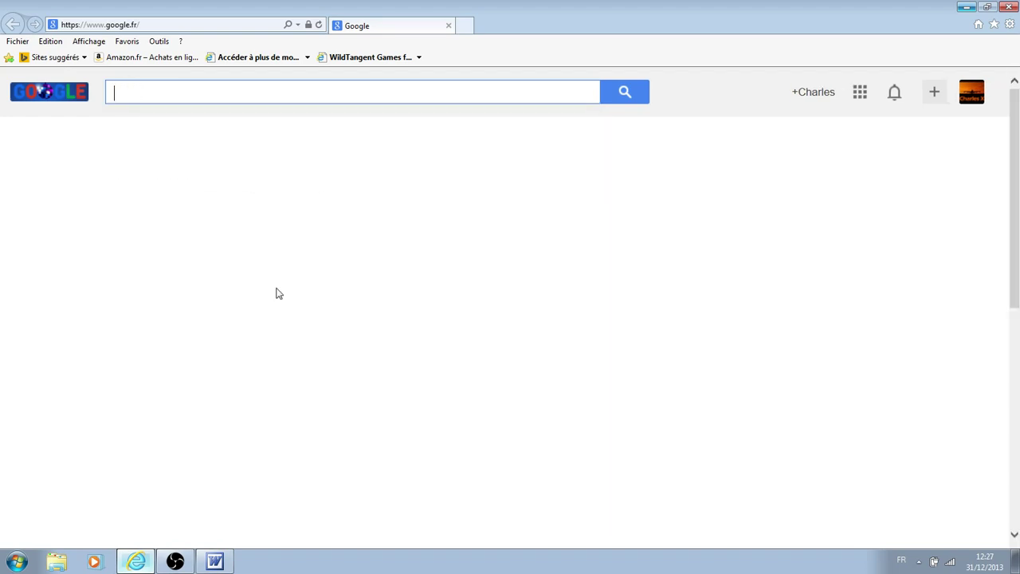
text(ivao)
key(Return)
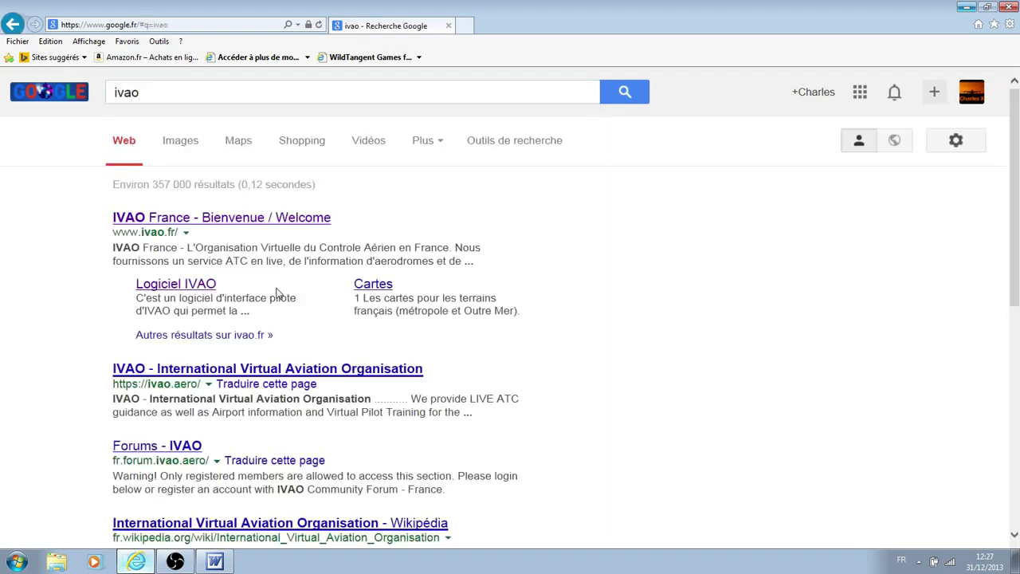
Open the IVAO France website from the search results and go to its Inscription page
click(241, 295)
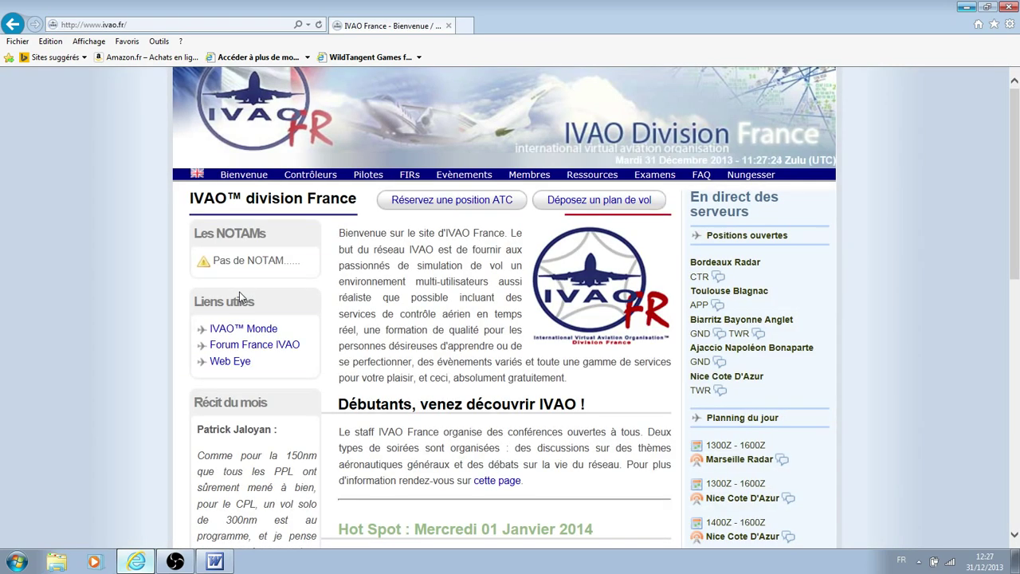
click(244, 174)
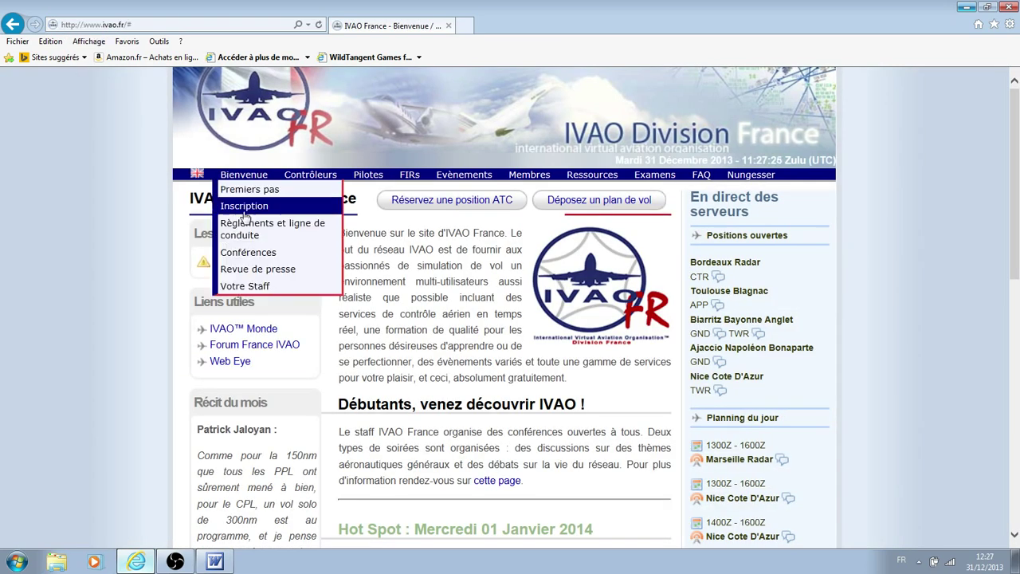
click(244, 209)
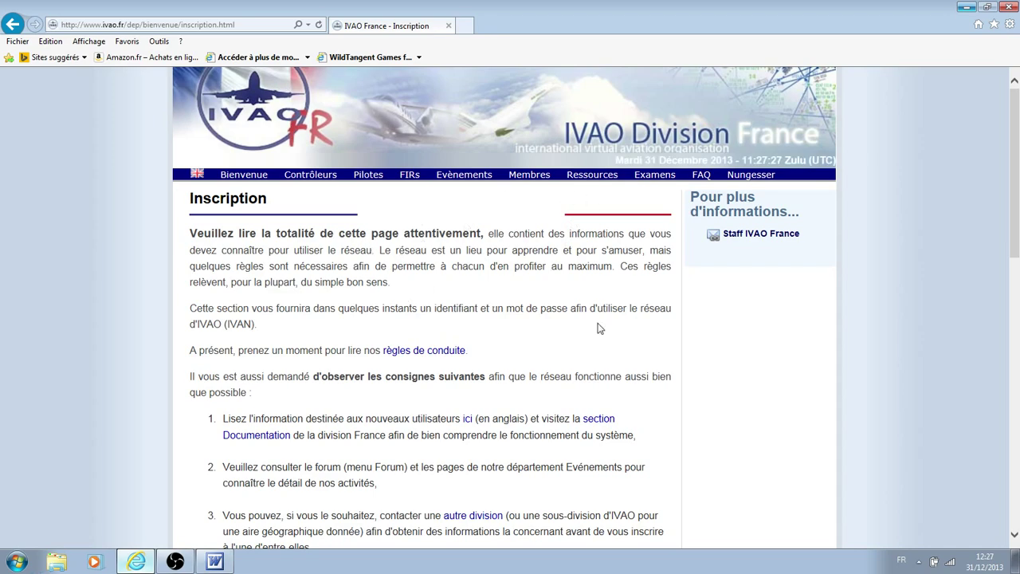
Read the registration guidelines, including the note on Microsoft e-mail addresses, and continue to the registration form
scroll(600, 328, down, 10)
scroll(478, 435, up, 6)
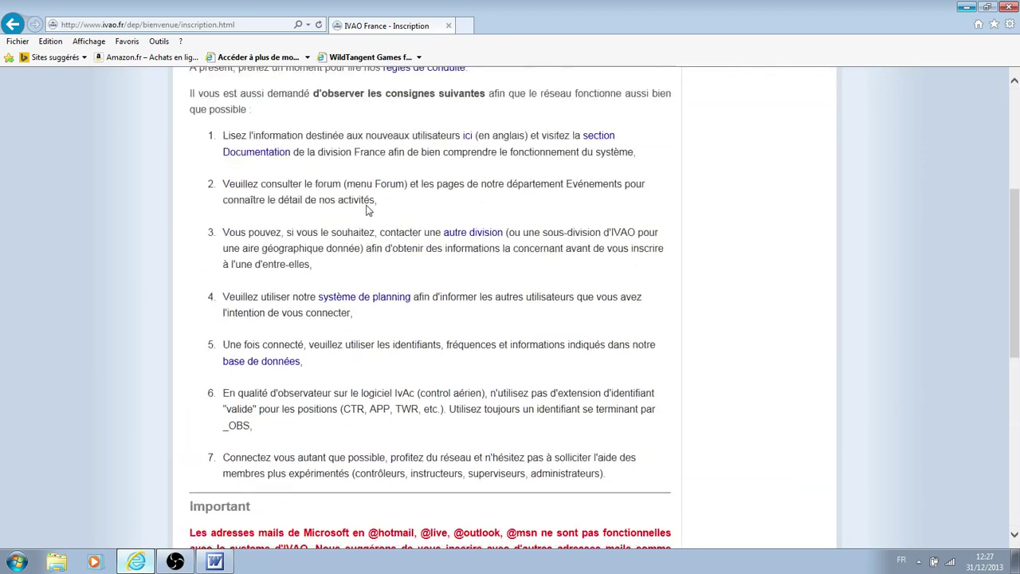
scroll(423, 290, down, 5)
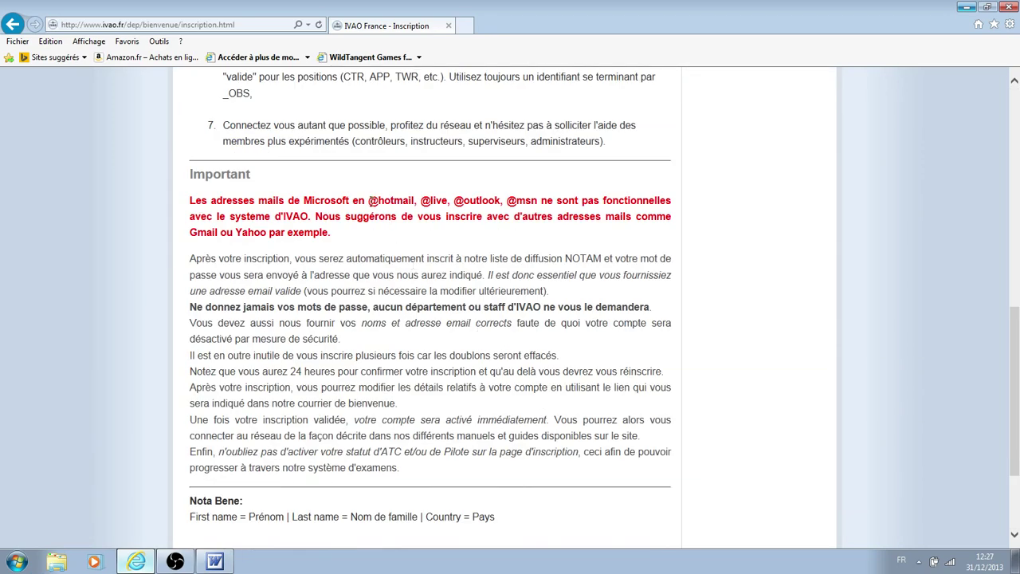
drag(369, 201, 533, 205)
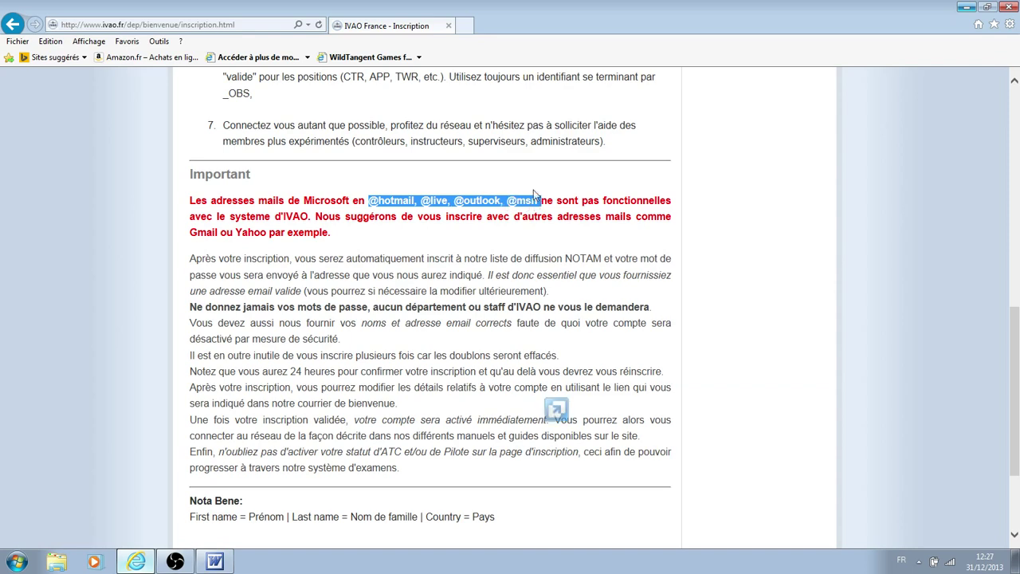
click(456, 305)
scroll(456, 305, down, 2)
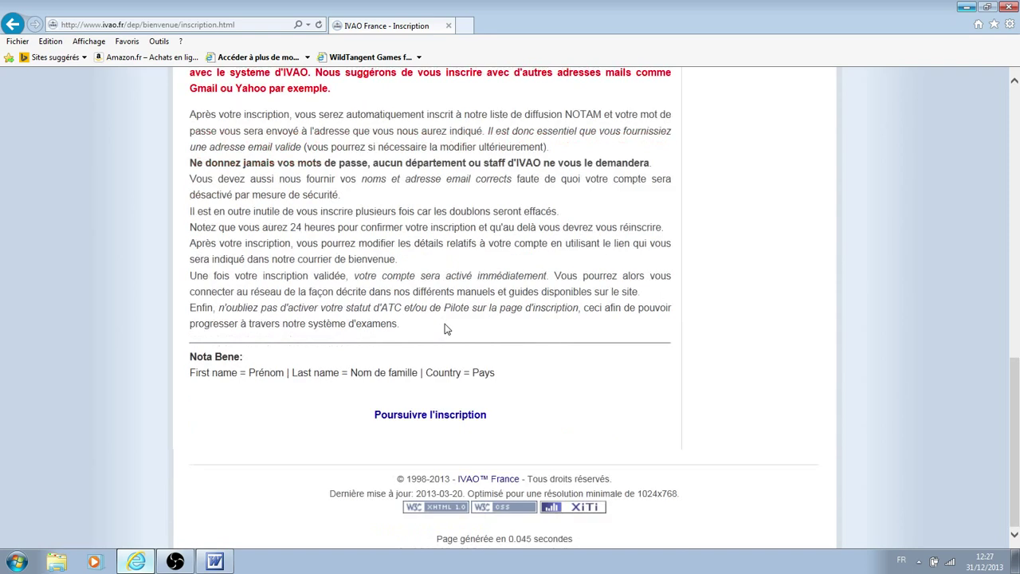
click(427, 415)
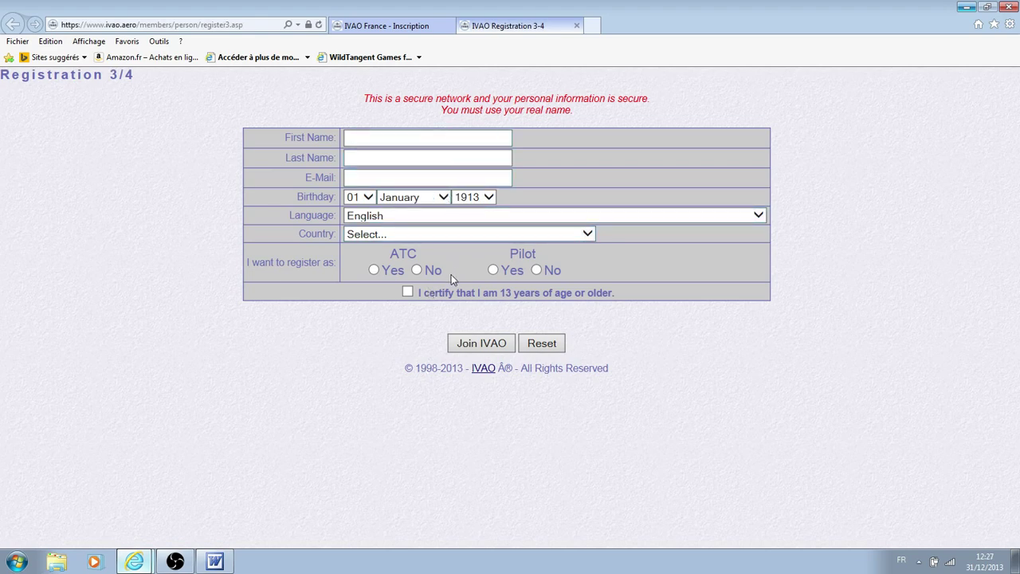
Try the ATC and Pilot choices and the age certification on the registration form, and close the form without submitting
click(416, 270)
click(492, 270)
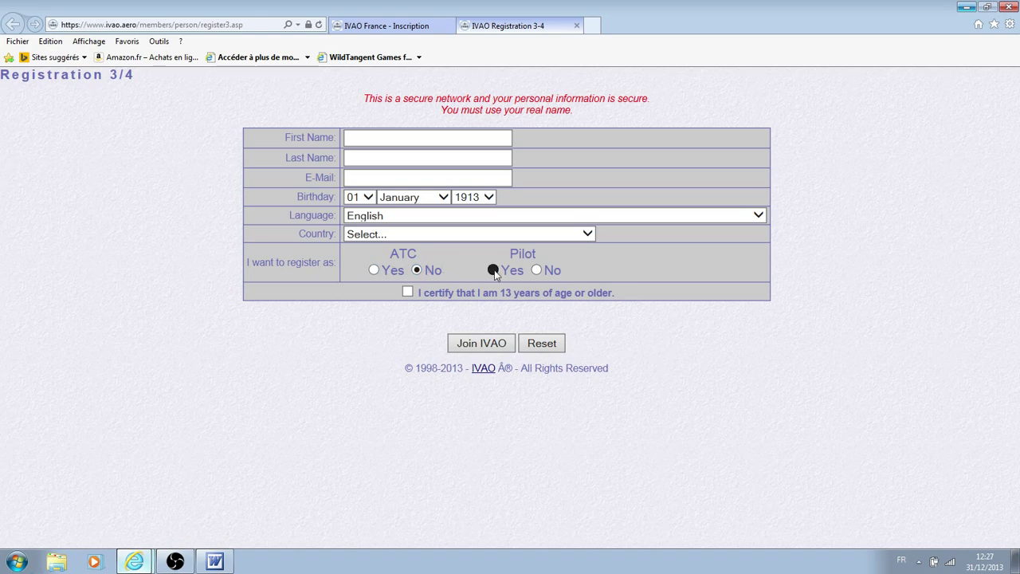
click(539, 271)
click(407, 293)
click(576, 25)
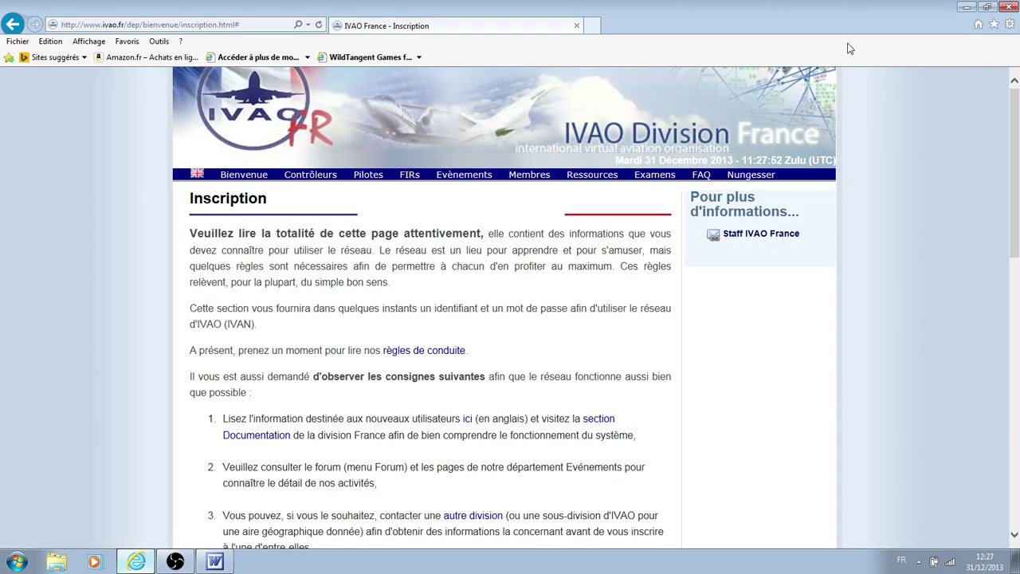
View the registration confirmation in the inscription 2 image on the desktop, and close the image
click(966, 7)
double_click(927, 229)
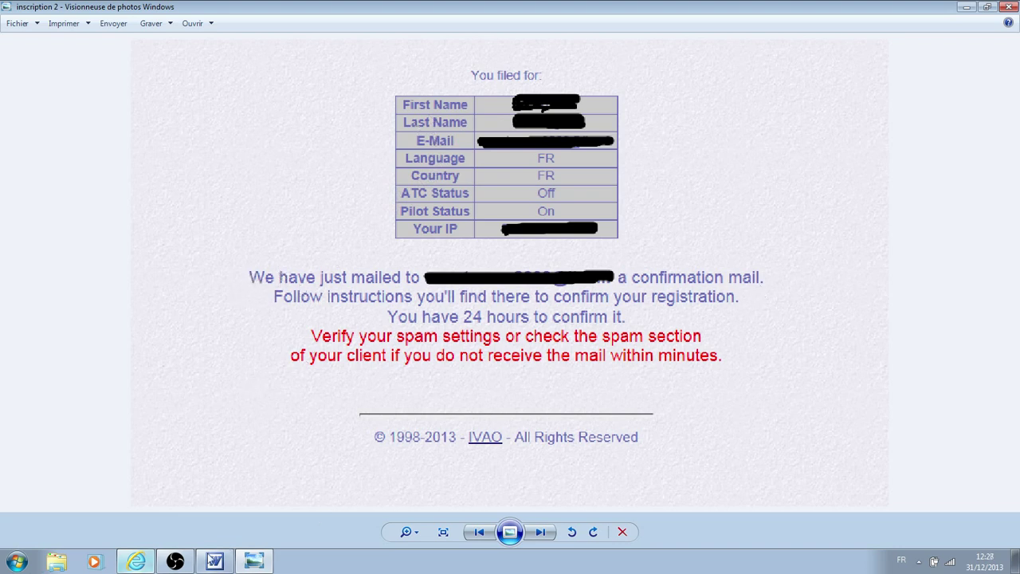
click(182, 561)
click(181, 561)
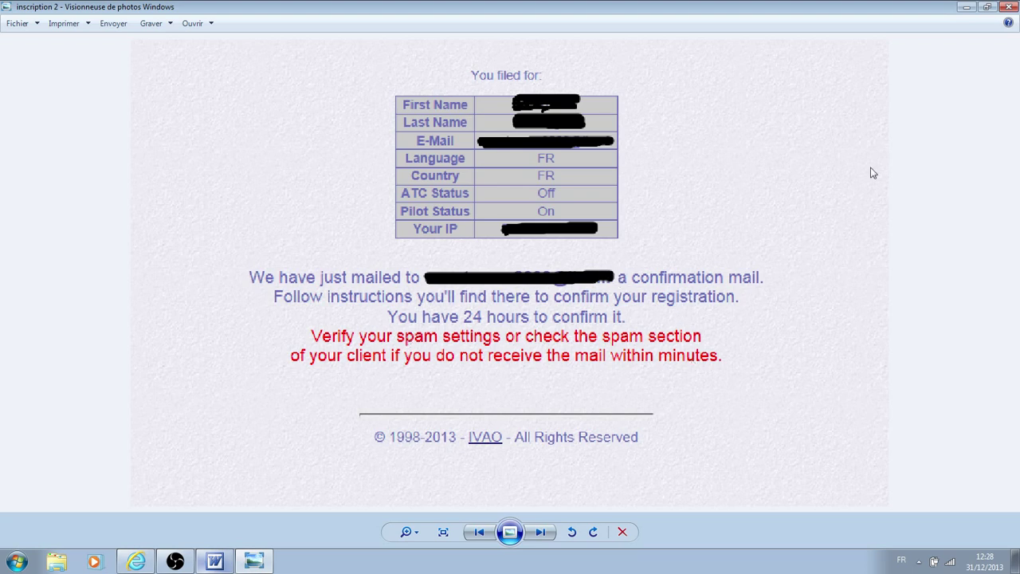
click(1008, 7)
Open the inscription 3 document from the desktop in Word, enlarge it to 190%, and highlight the example provisional ID and password
double_click(929, 162)
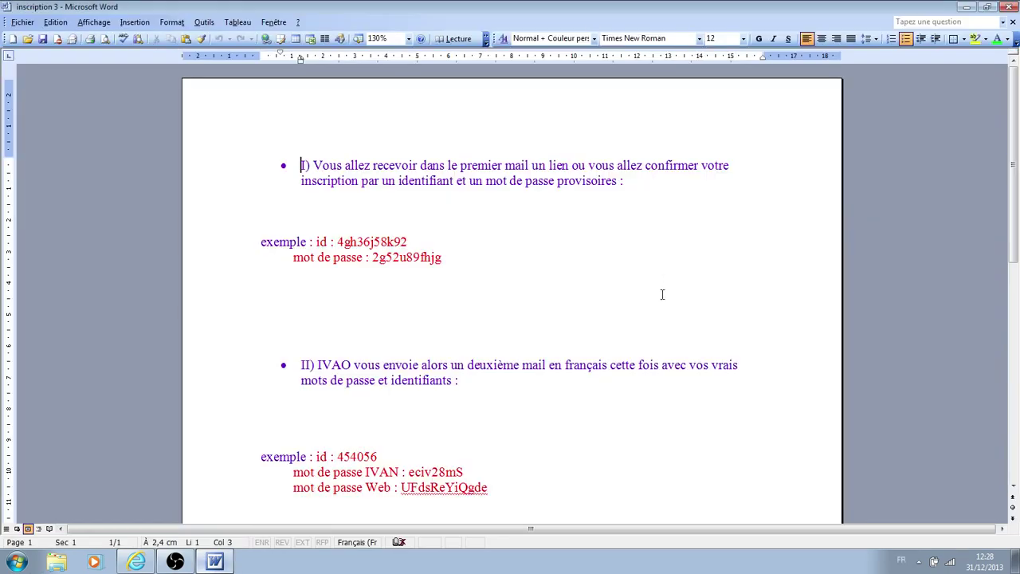
scroll(301, 187, up, 6)
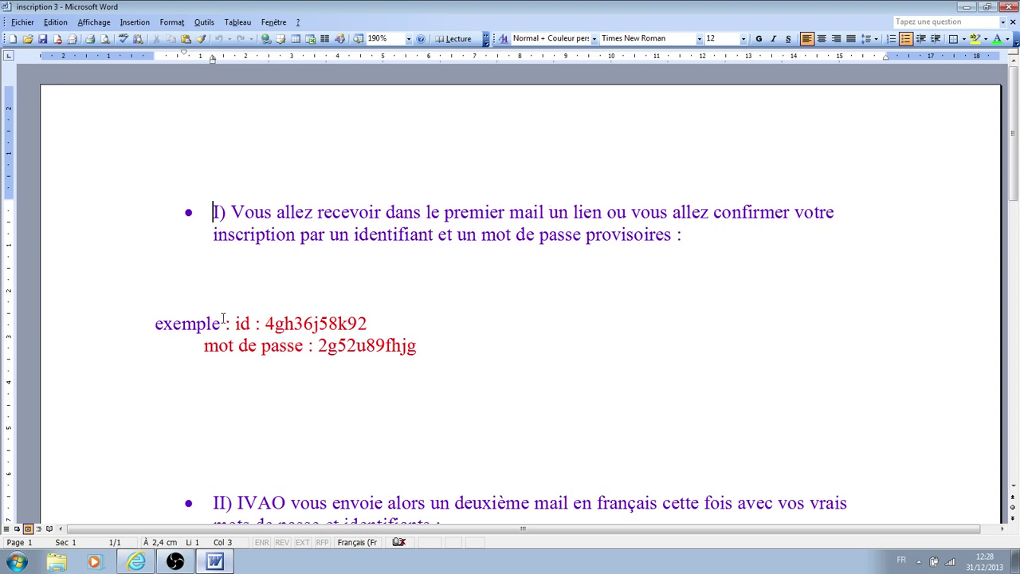
drag(229, 324, 379, 350)
click(420, 345)
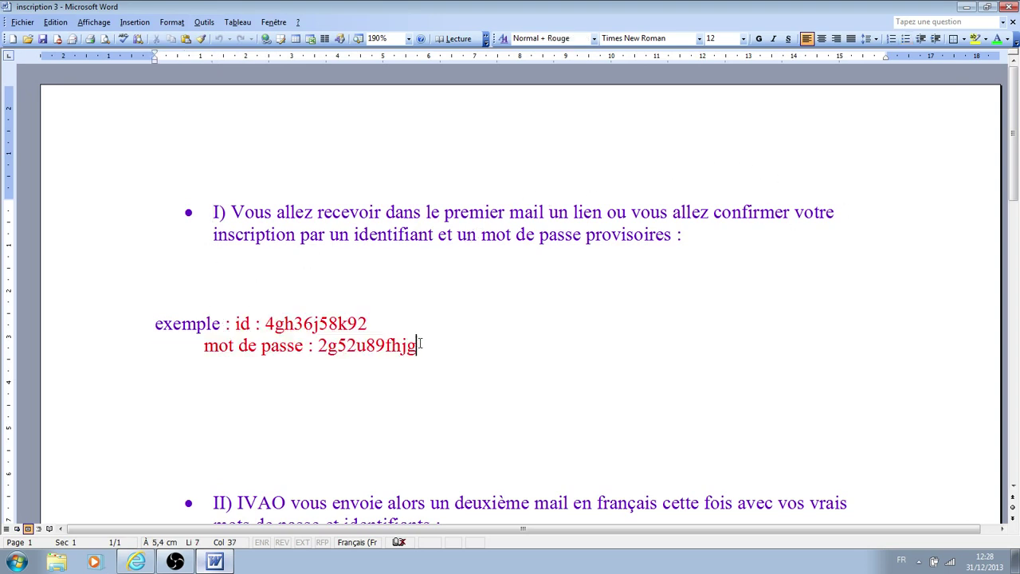
shift+click(239, 323)
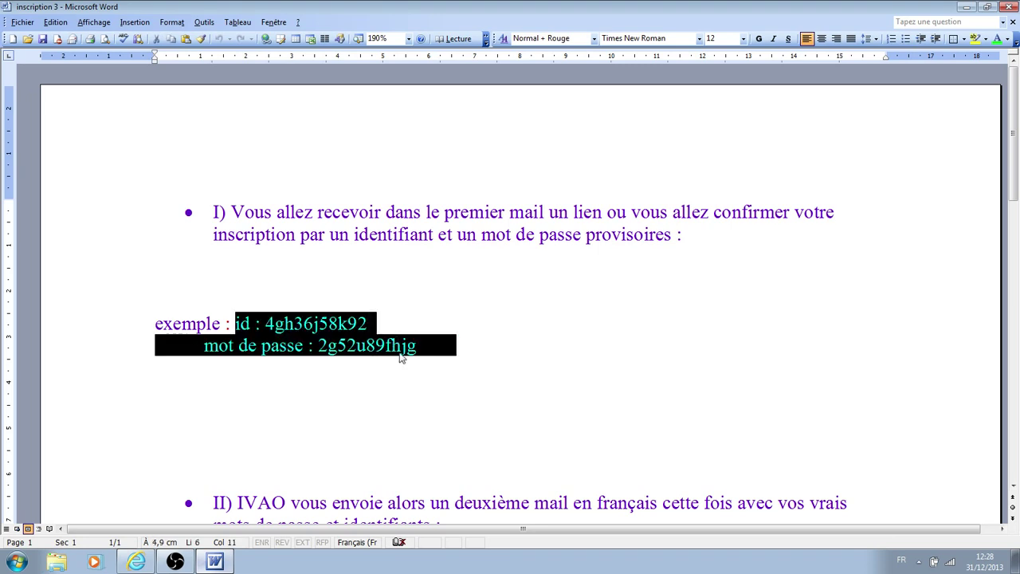
click(314, 326)
drag(239, 323, 459, 348)
Examine the second e-mail's example in section II, highlighting the ID, the IVAN password and the Web password lines
scroll(456, 350, down, 5)
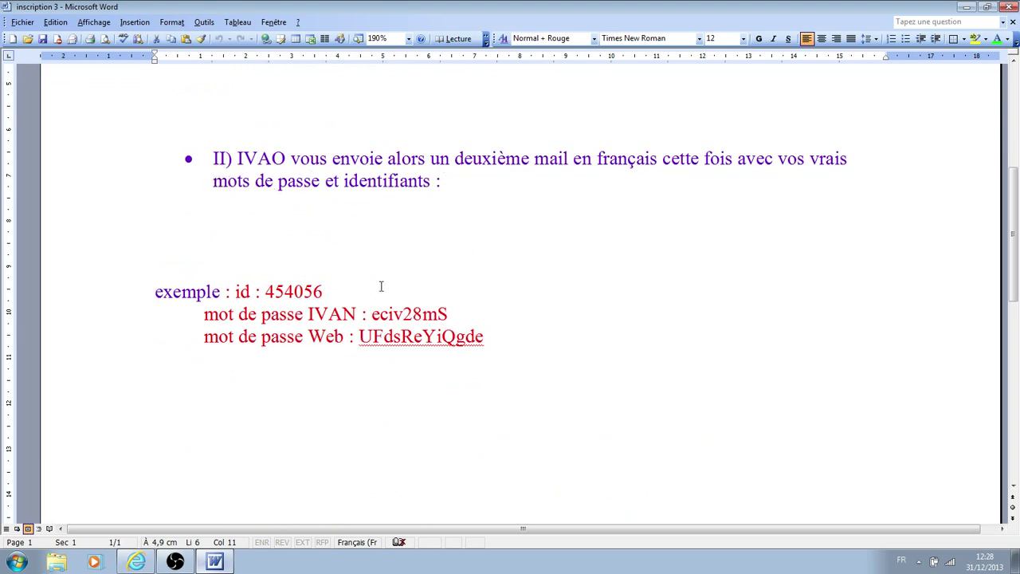
drag(236, 291, 294, 297)
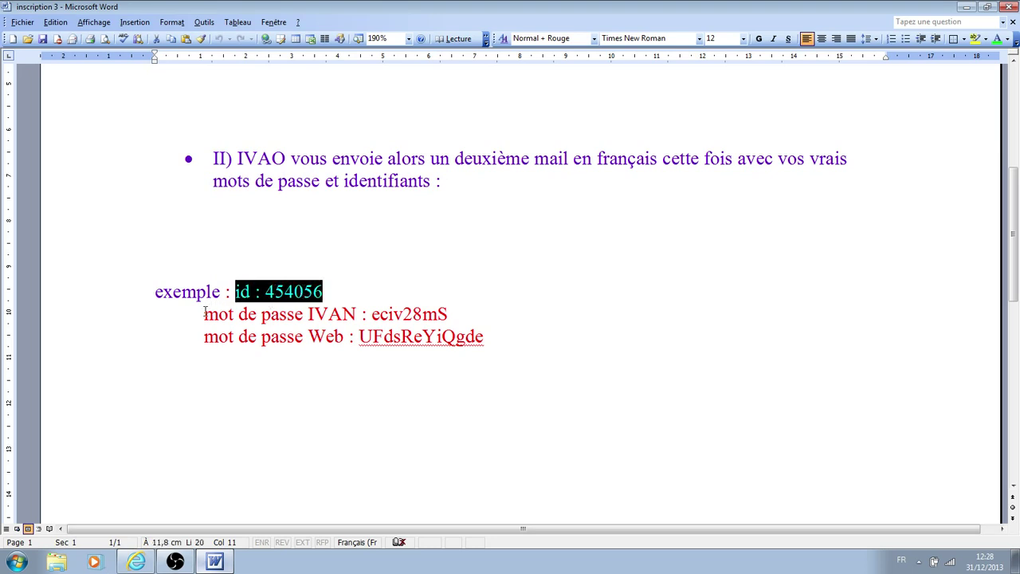
drag(205, 313, 437, 316)
drag(204, 335, 528, 356)
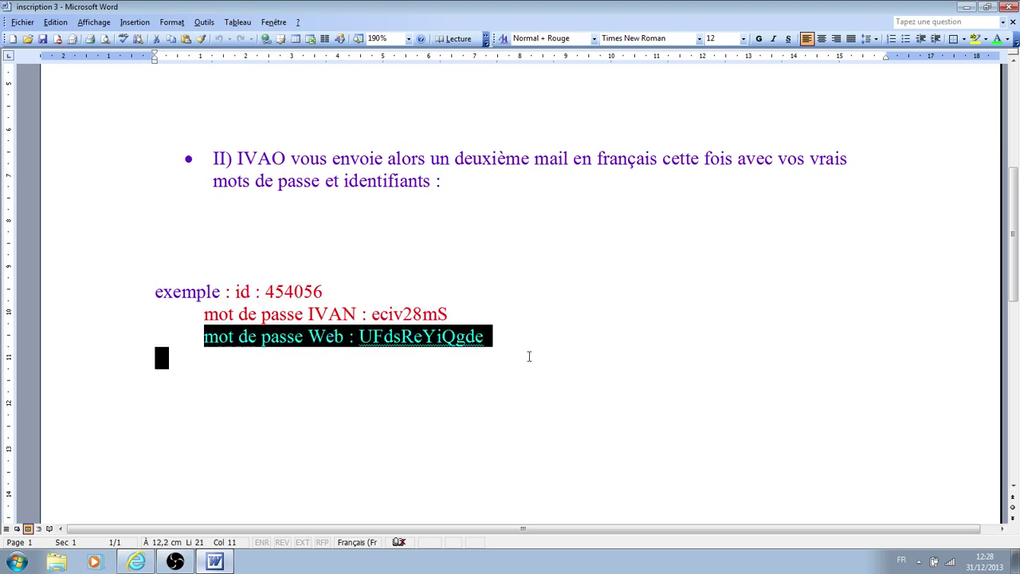
click(535, 344)
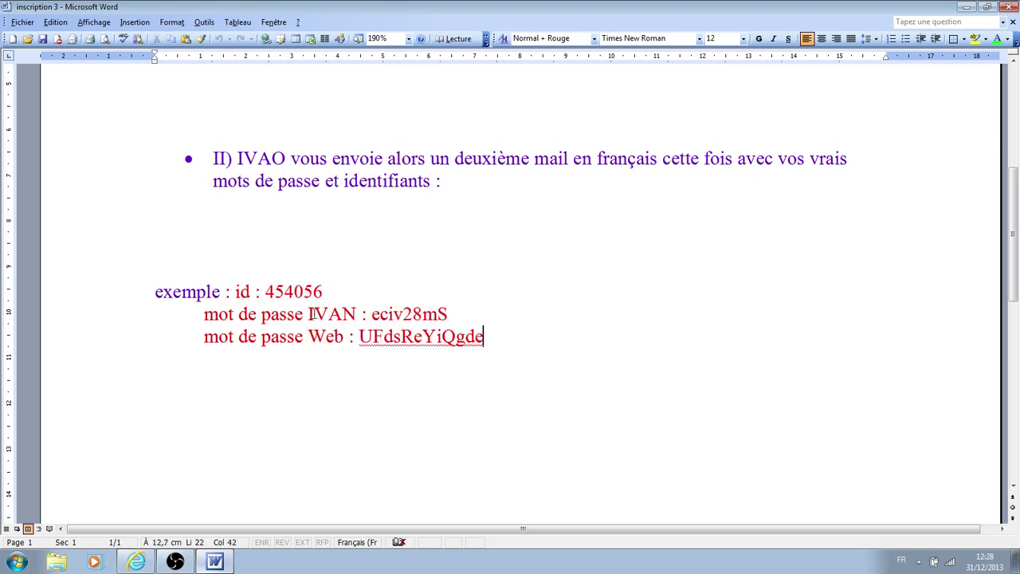
drag(313, 313, 450, 314)
click(478, 313)
drag(265, 288, 445, 326)
click(521, 335)
drag(268, 291, 322, 290)
click(326, 291)
drag(199, 314, 477, 347)
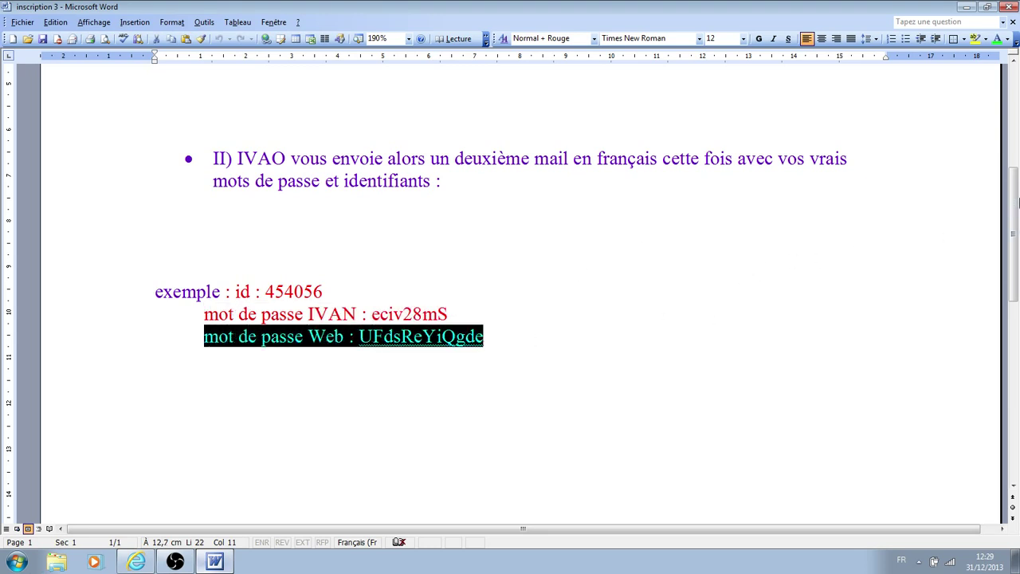
mouse_move(1019, 203)
mouse_down()
mouse_move(1017, 185)
mouse_move(1017, 206)
mouse_up()
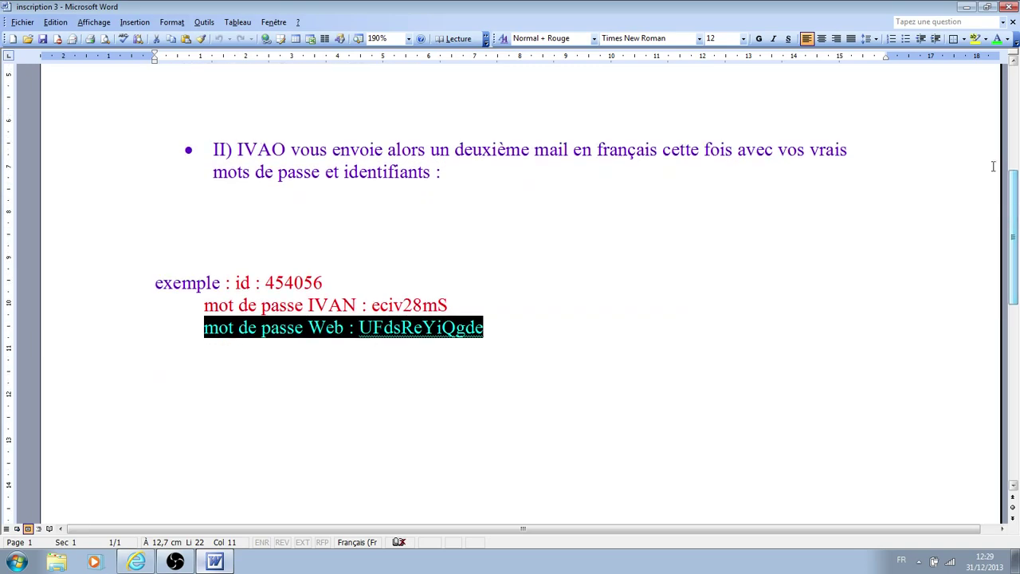
Return to the IVAO France website in Internet Explorer and open its Logiciels page among the resources
click(967, 7)
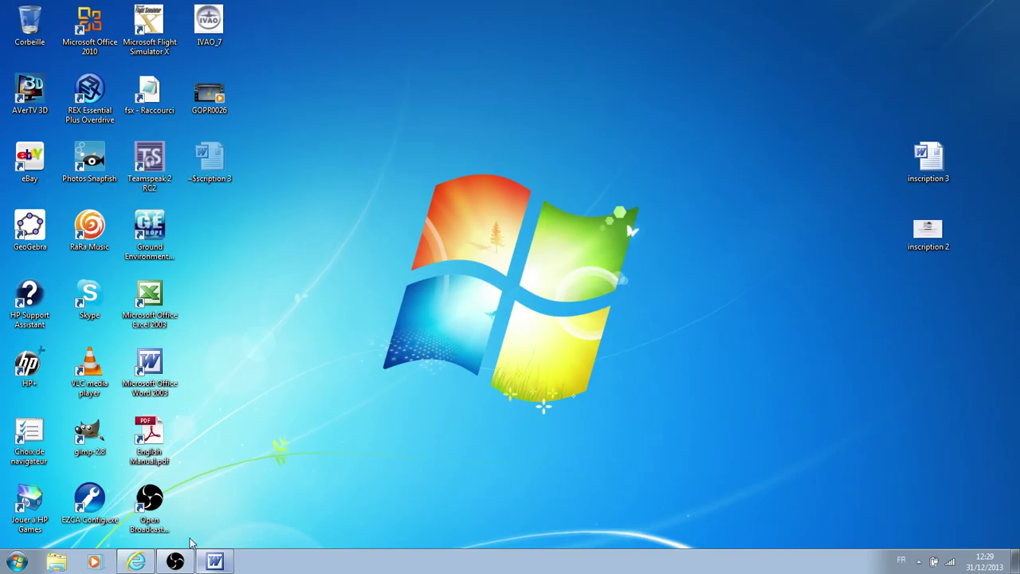
click(136, 561)
mouse_move(247, 182)
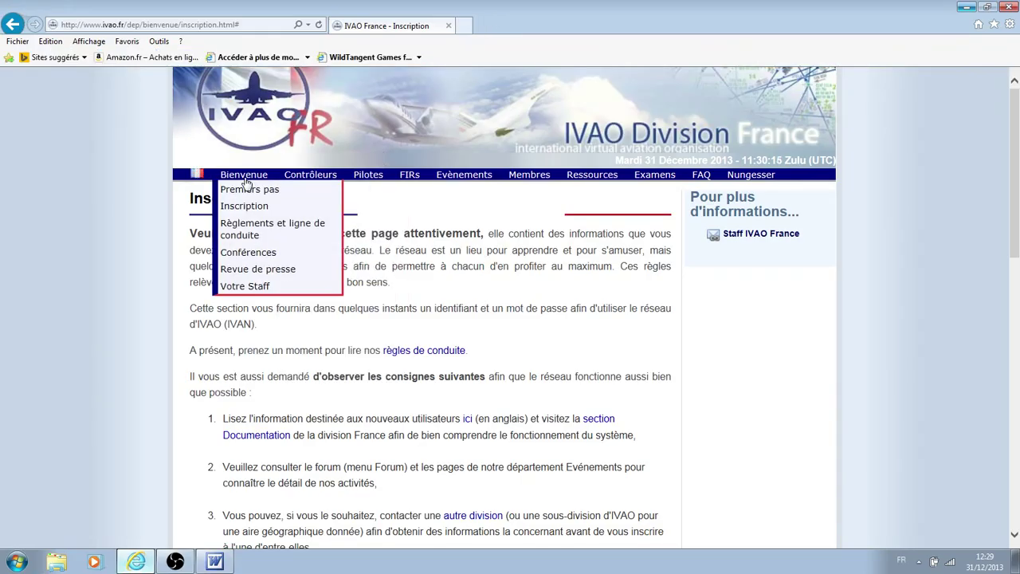
mouse_move(593, 175)
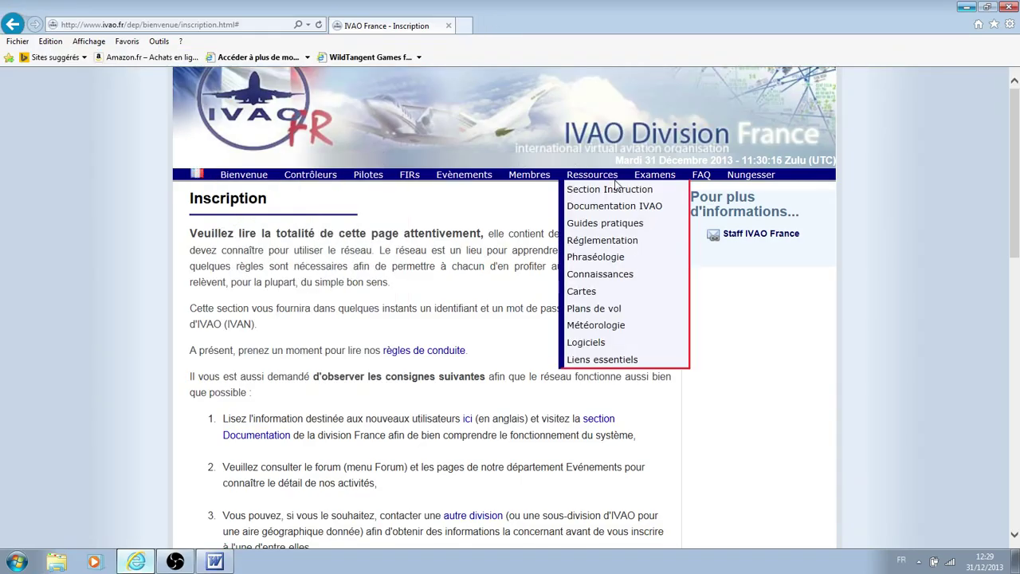
click(600, 343)
Examine the Logiciels page's piloting software, such as IvAp and X-IvAp, and its software for controllers
scroll(471, 297, down, 5)
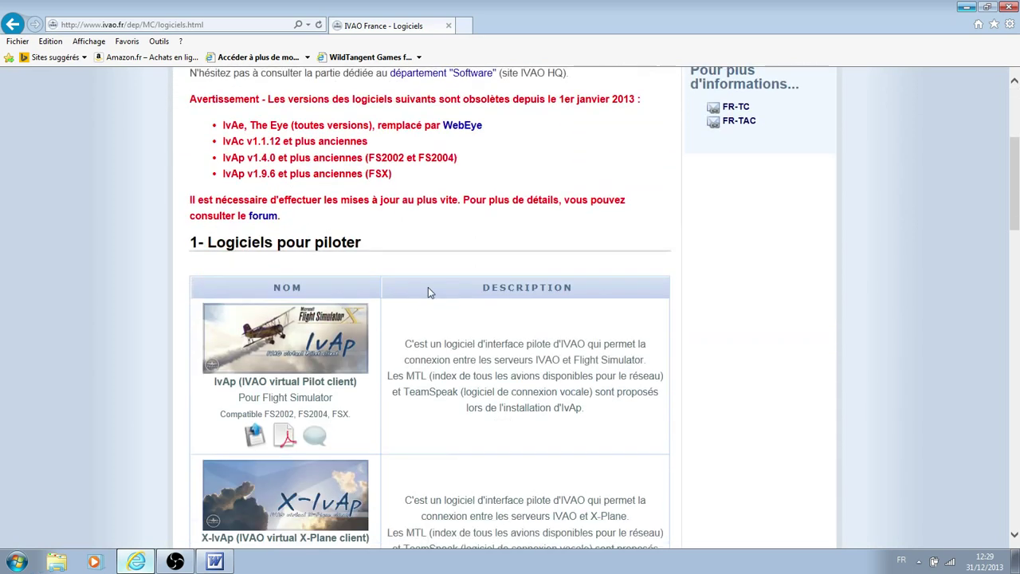
scroll(470, 239, up, 2)
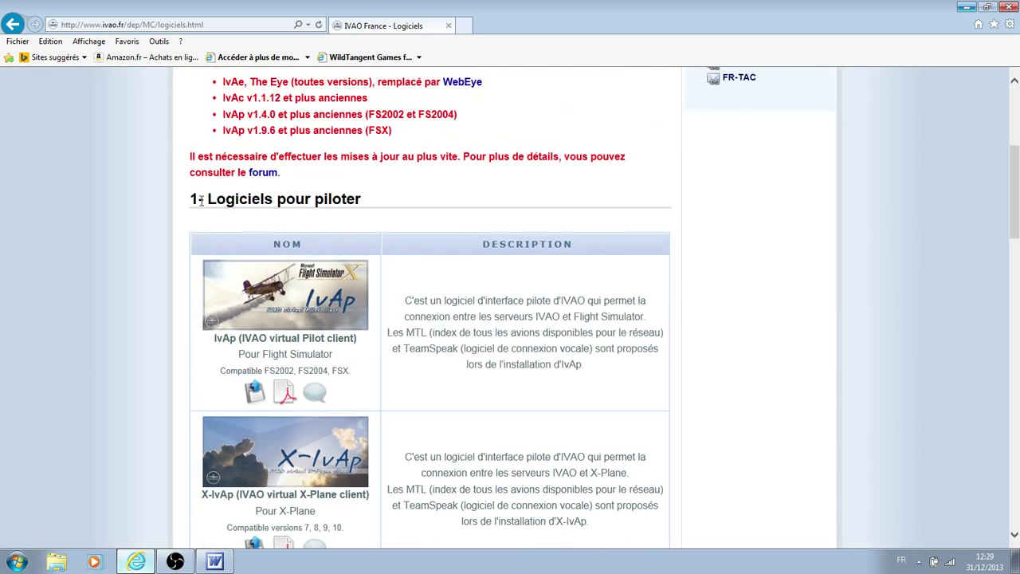
drag(200, 199, 365, 200)
scroll(248, 191, down, 3)
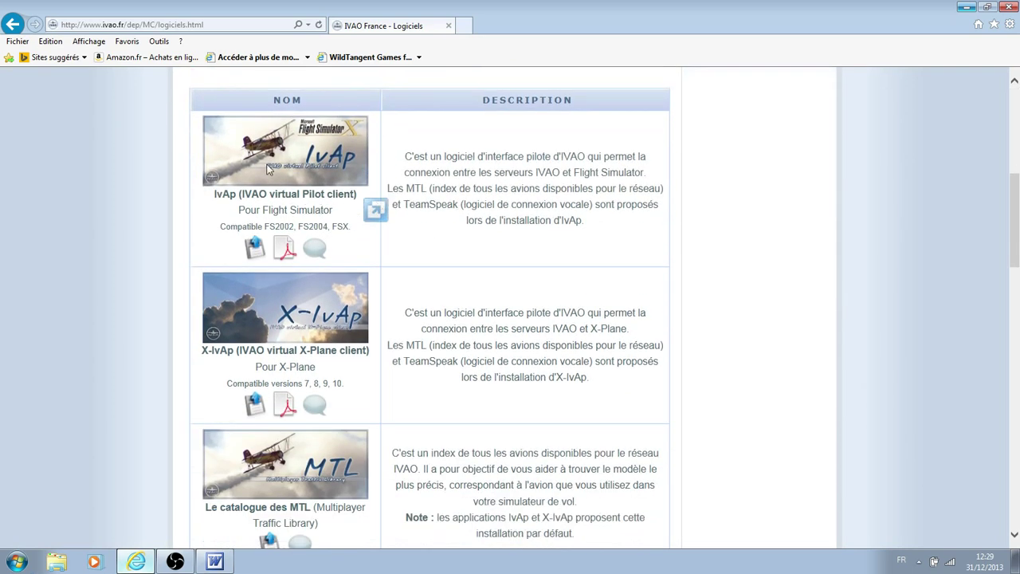
scroll(271, 239, down, 5)
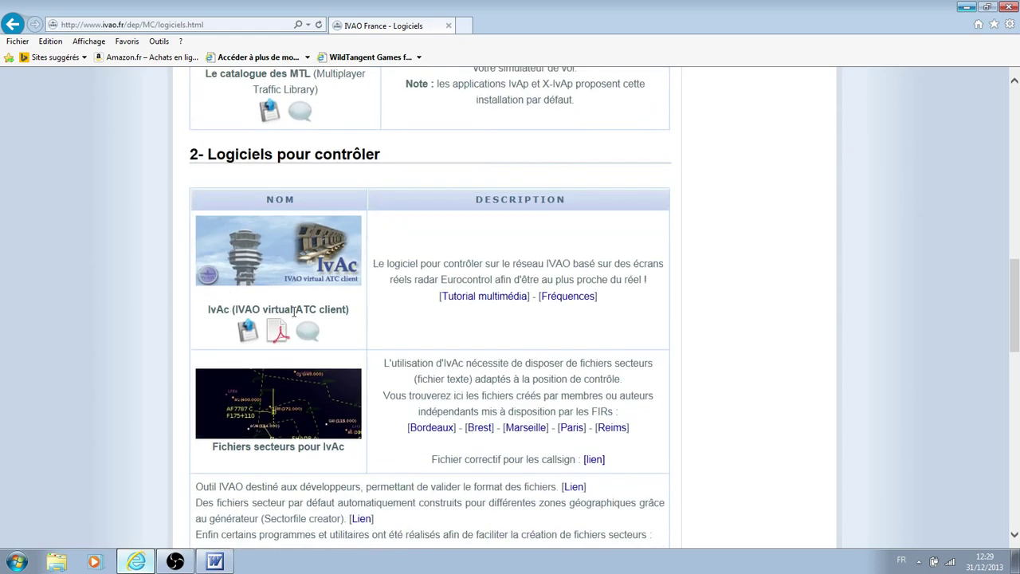
scroll(257, 317, up, 6)
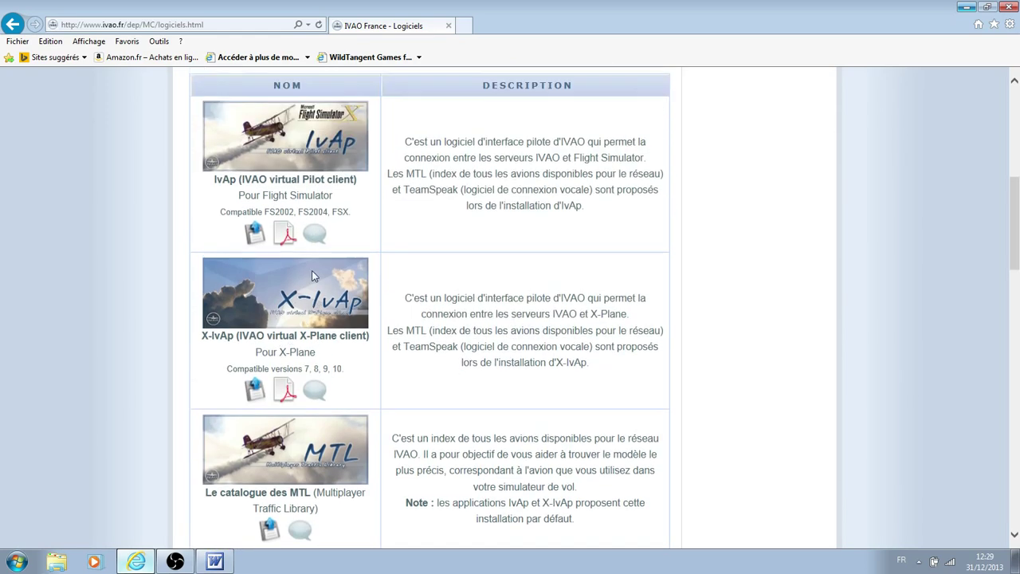
scroll(230, 297, down, 4)
scroll(337, 380, up, 3)
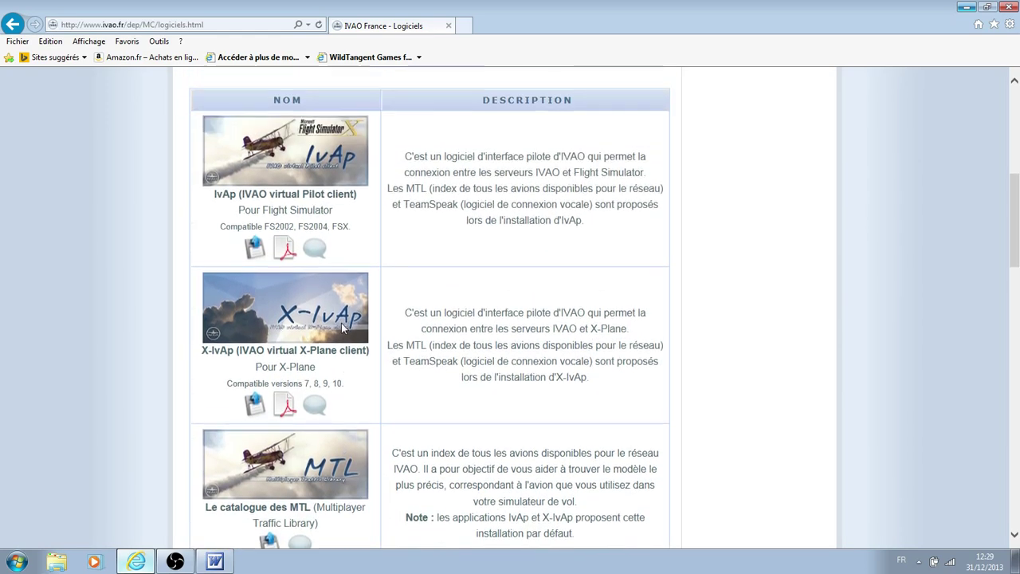
Request the IvAp v2 (for FSX and Prepar3D) v2.0.2 b2773 download from the Germany mirror
scroll(368, 295, up, 1)
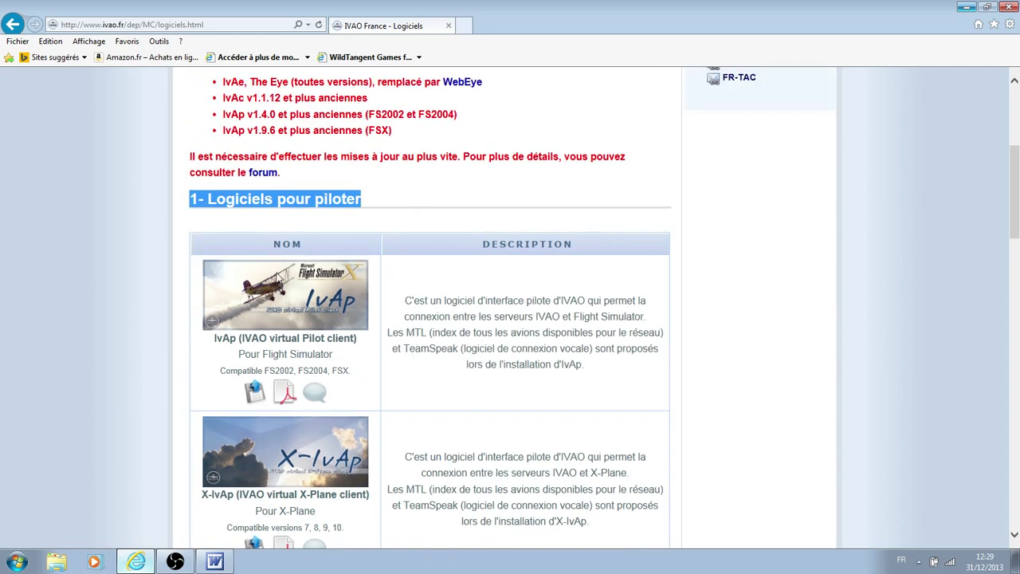
click(254, 393)
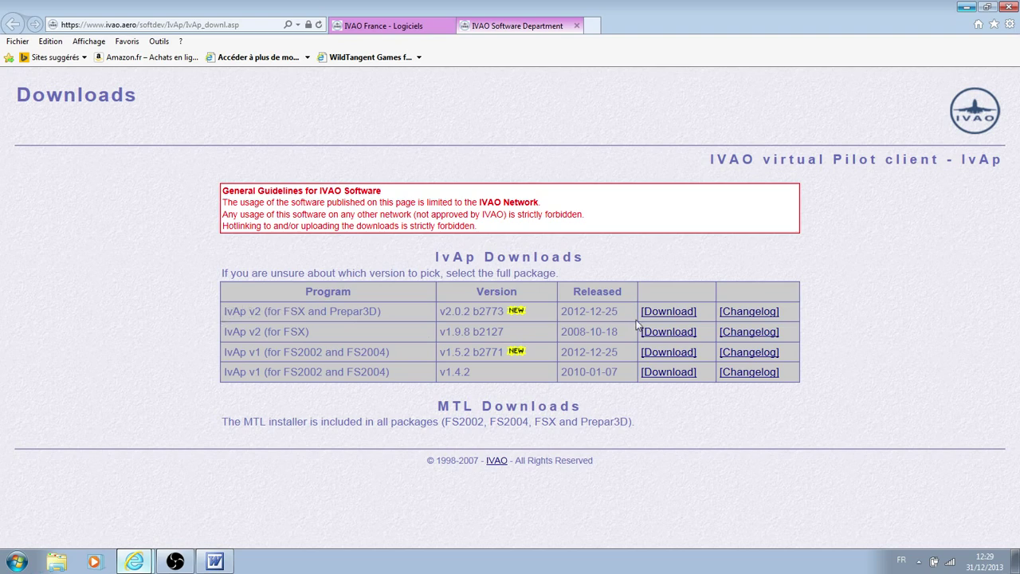
click(682, 318)
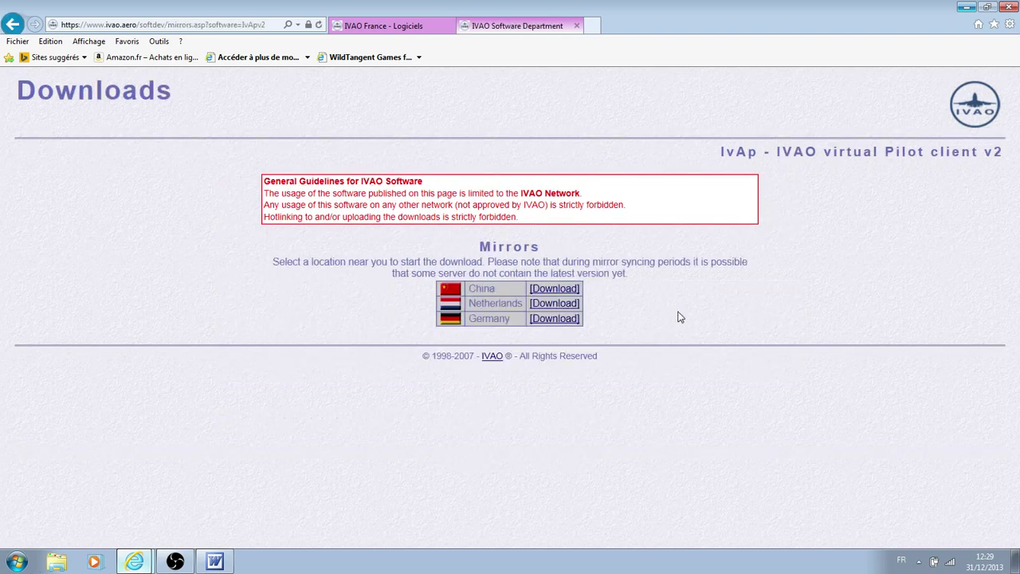
click(539, 322)
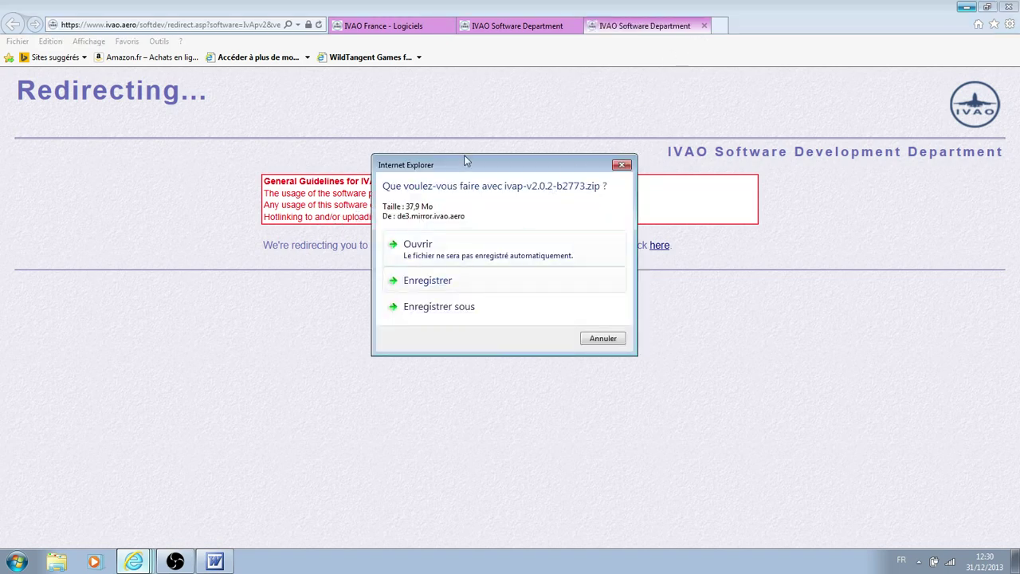
Cancel the ivap-v2.0.2-b2773.zip download, close the two IVAO Software Department pages, and minimize the browser
mouse_move(467, 163)
mouse_down()
mouse_move(399, 171)
mouse_move(485, 165)
mouse_up()
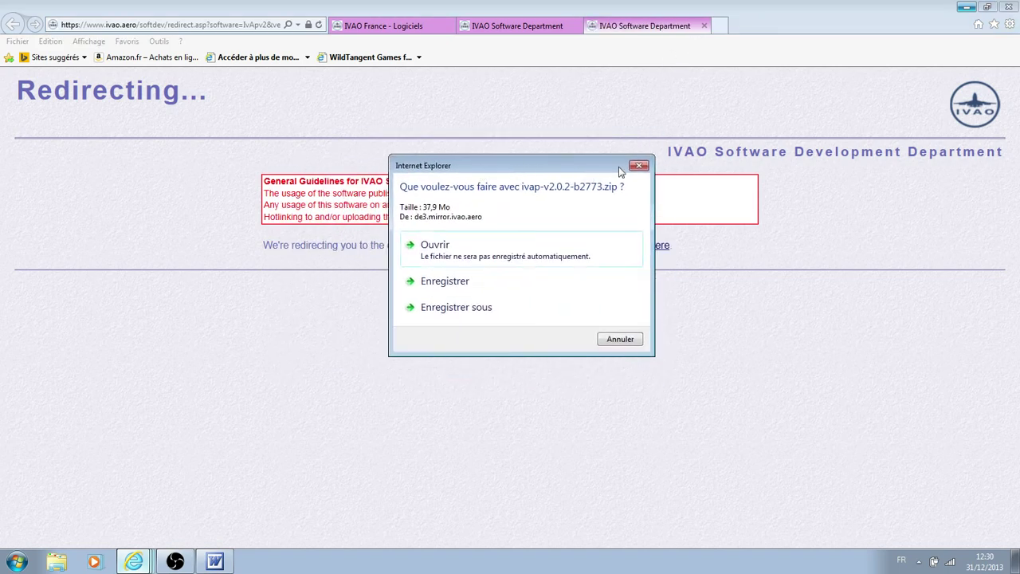
click(638, 165)
click(706, 27)
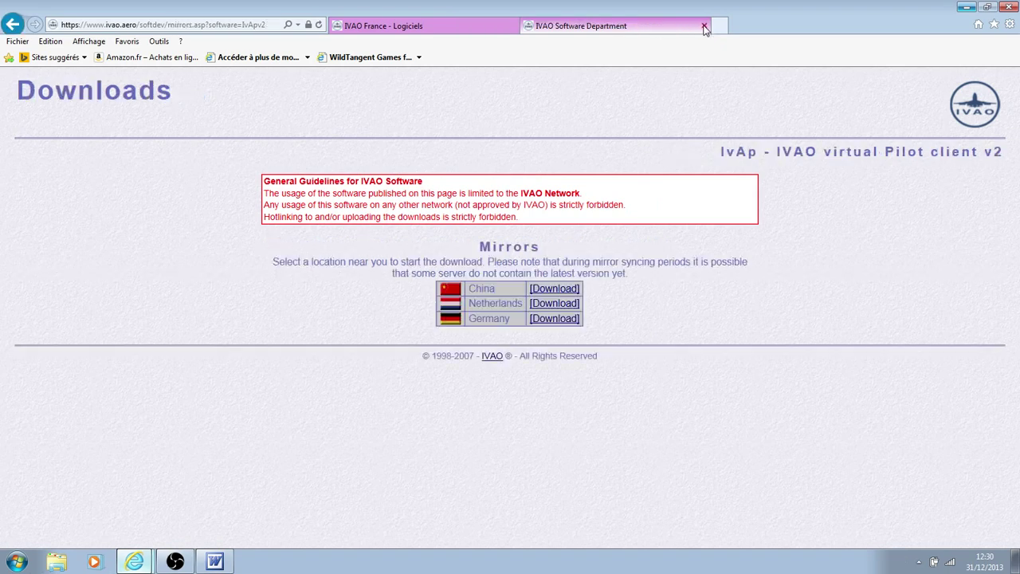
click(577, 26)
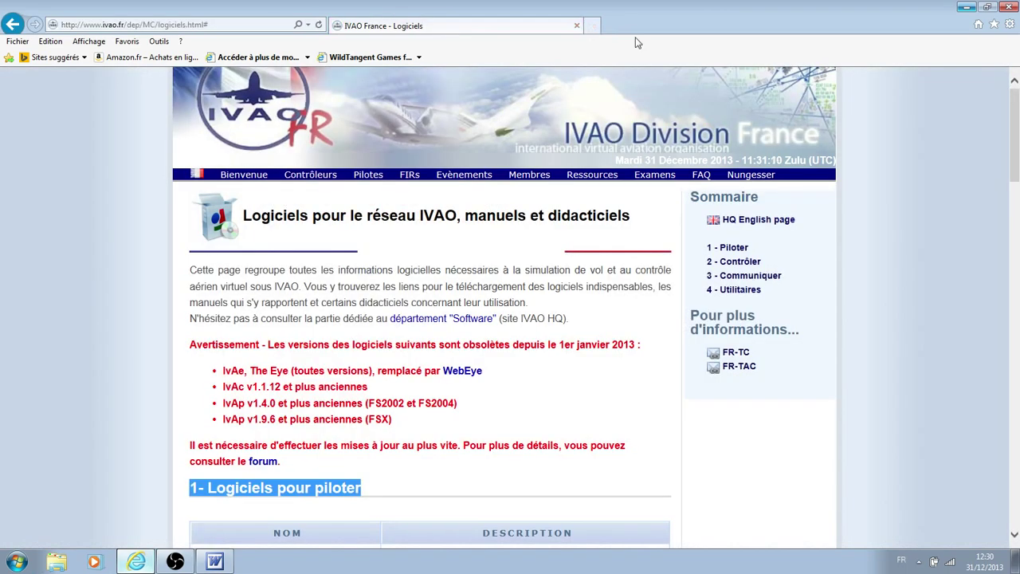
click(966, 7)
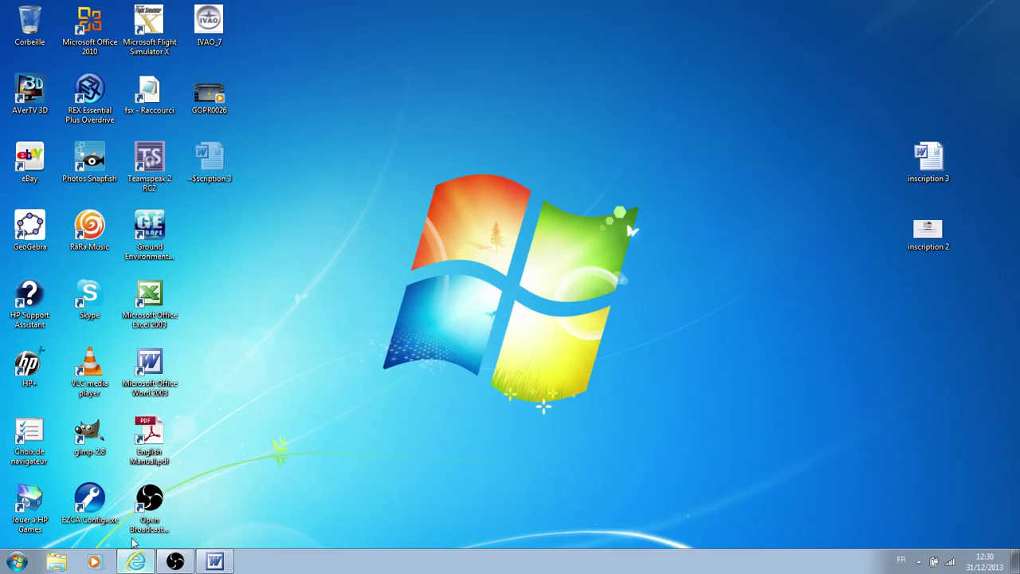
Launch the ivap-v2.0.2-b2773 installer from its folder in Téléchargements
click(56, 561)
click(307, 135)
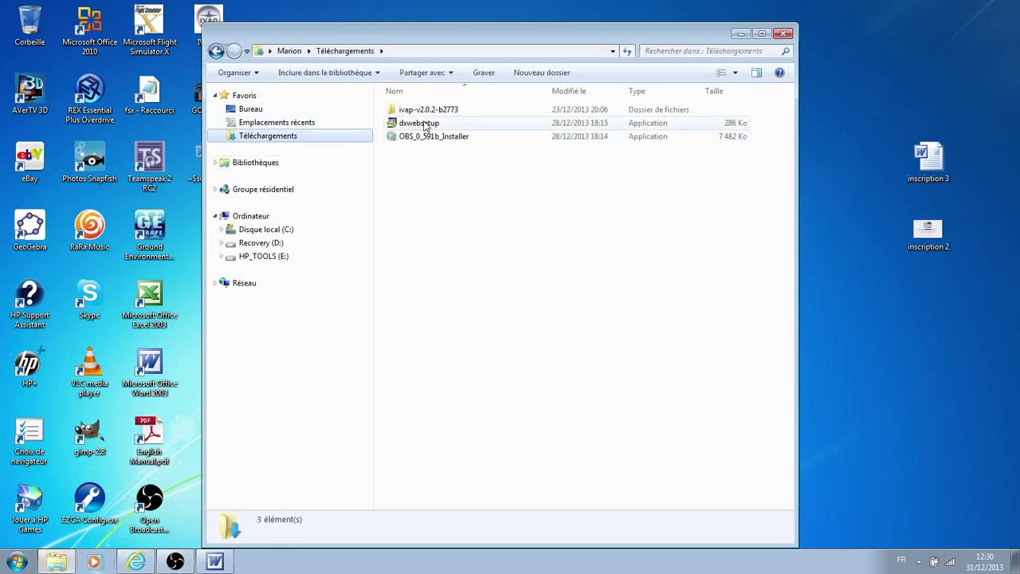
click(422, 109)
double_click(466, 111)
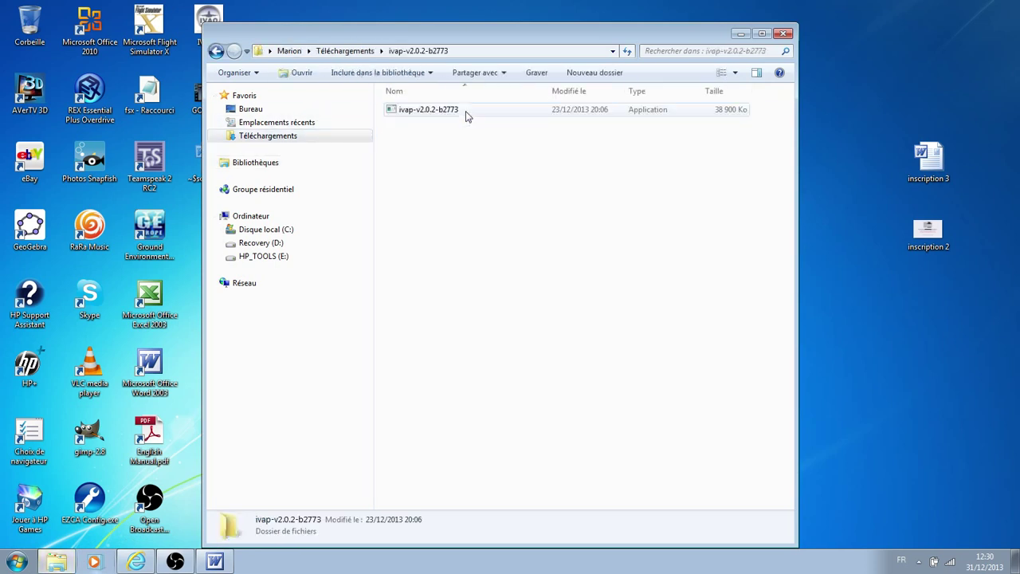
click(437, 117)
right_click(436, 117)
click(450, 132)
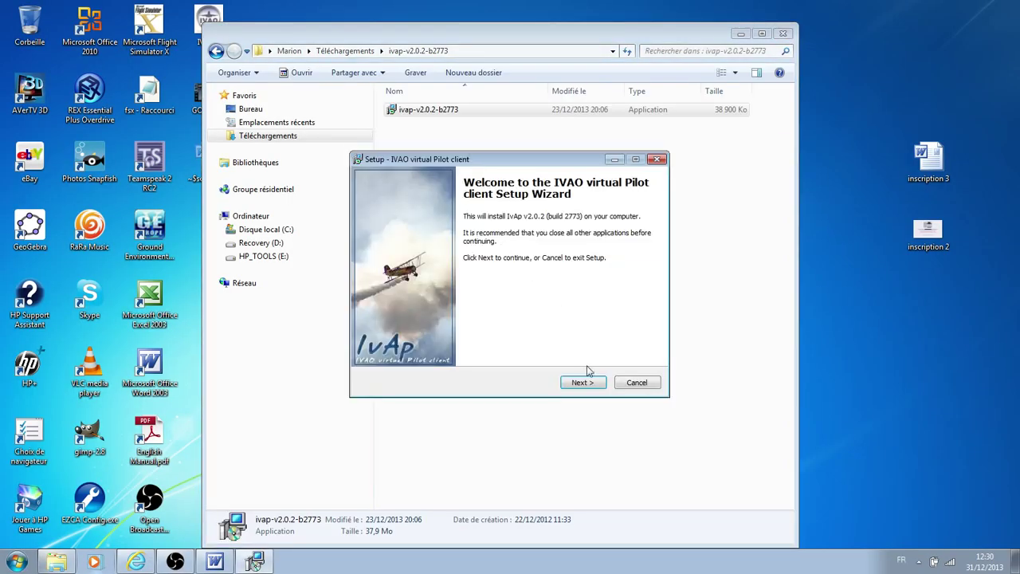
Accept the IvAp license agreement and configure the setup for a Single PC with Flight Simulator X, closing the file explorer window
click(588, 381)
click(381, 343)
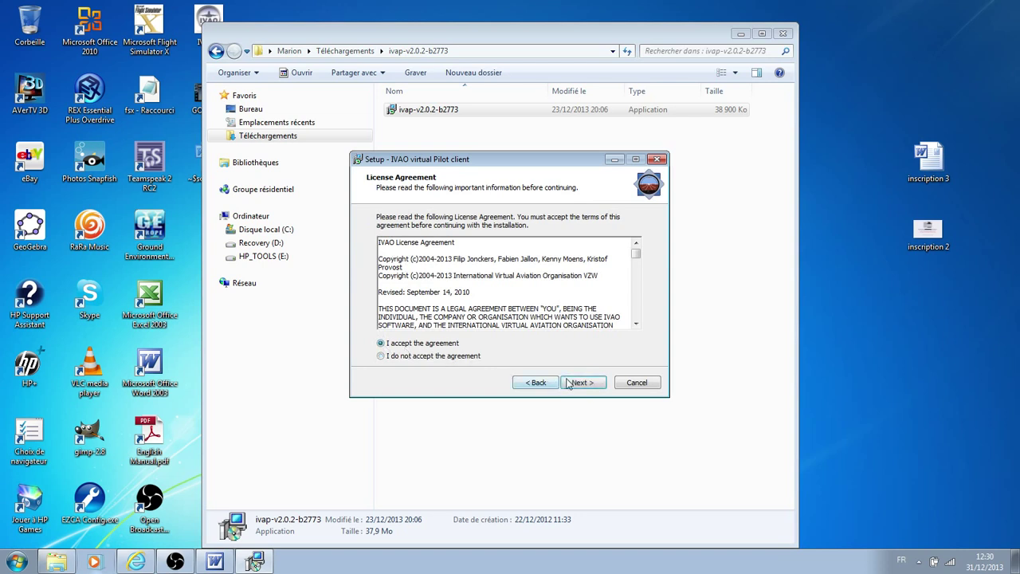
click(568, 383)
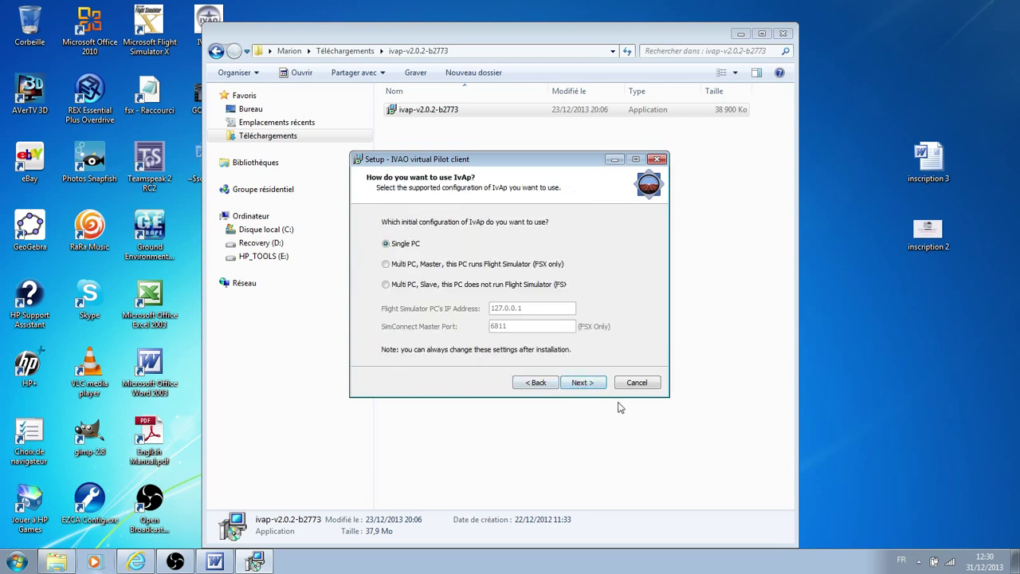
click(783, 36)
click(584, 384)
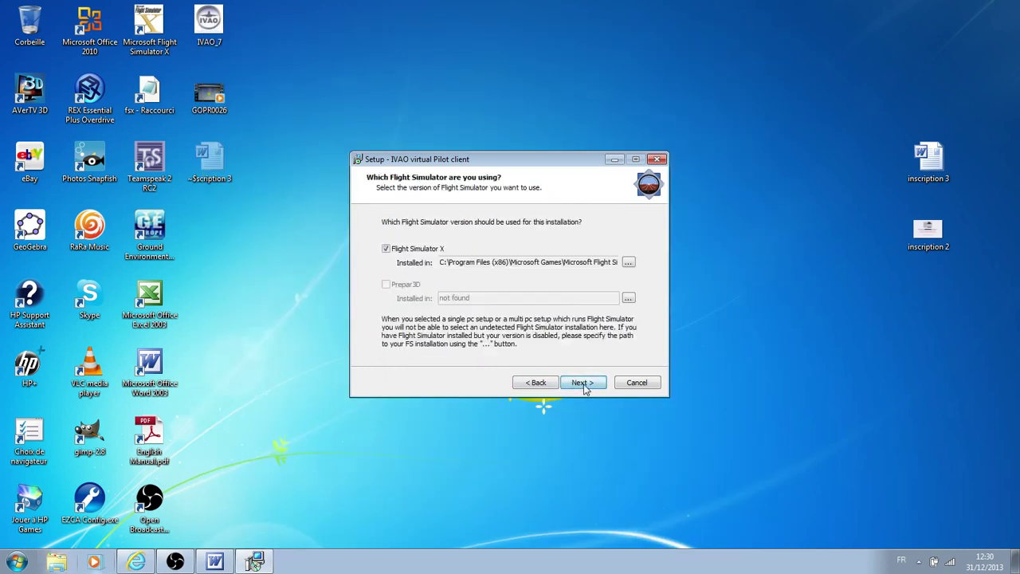
click(583, 384)
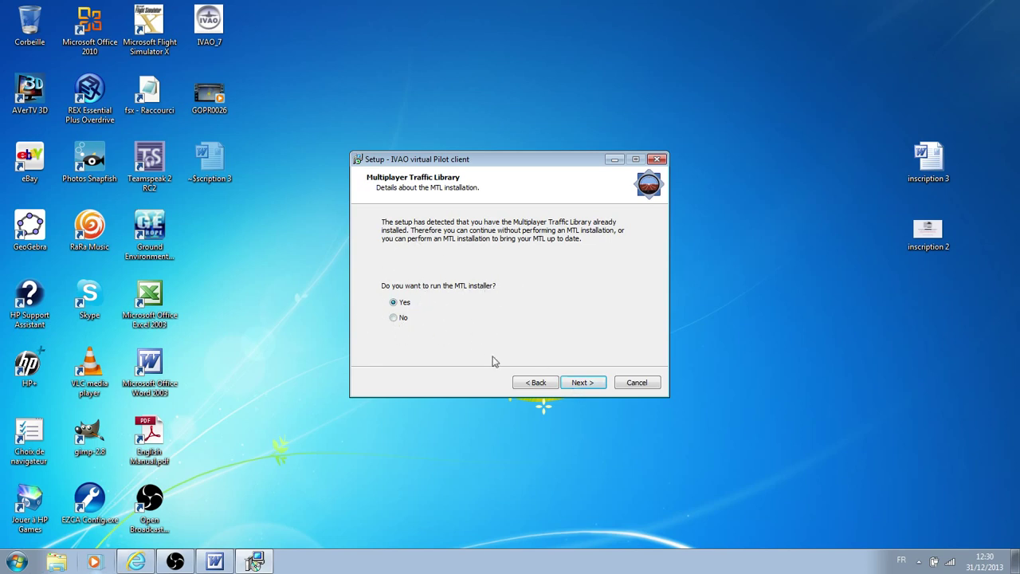
Choose to run the MTL installer and to use the flight simulator only in window mode
click(588, 389)
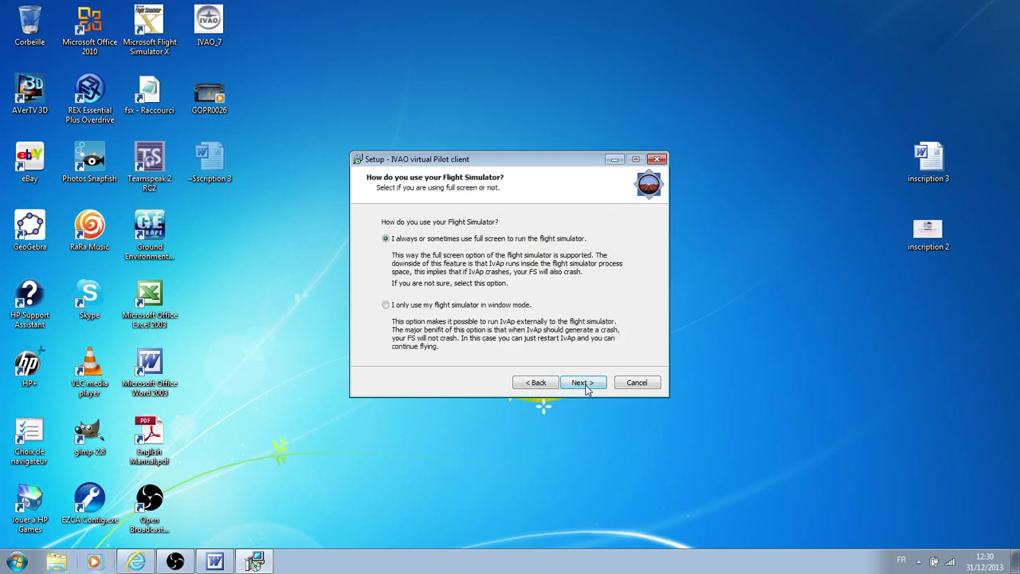
click(386, 305)
click(586, 382)
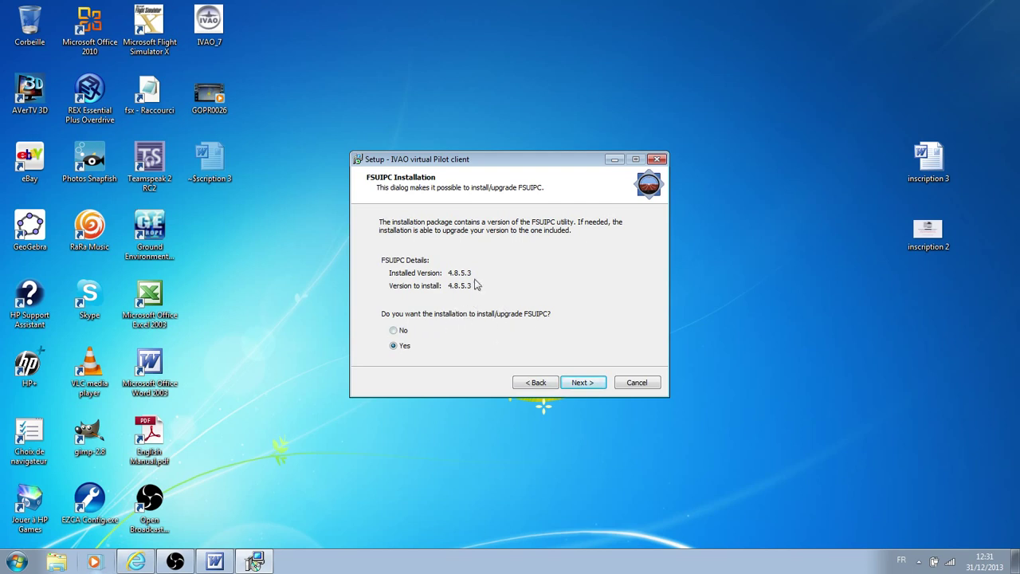
Decline the FSUIPC installation or upgrade in the IvAp setup
drag(497, 164, 531, 177)
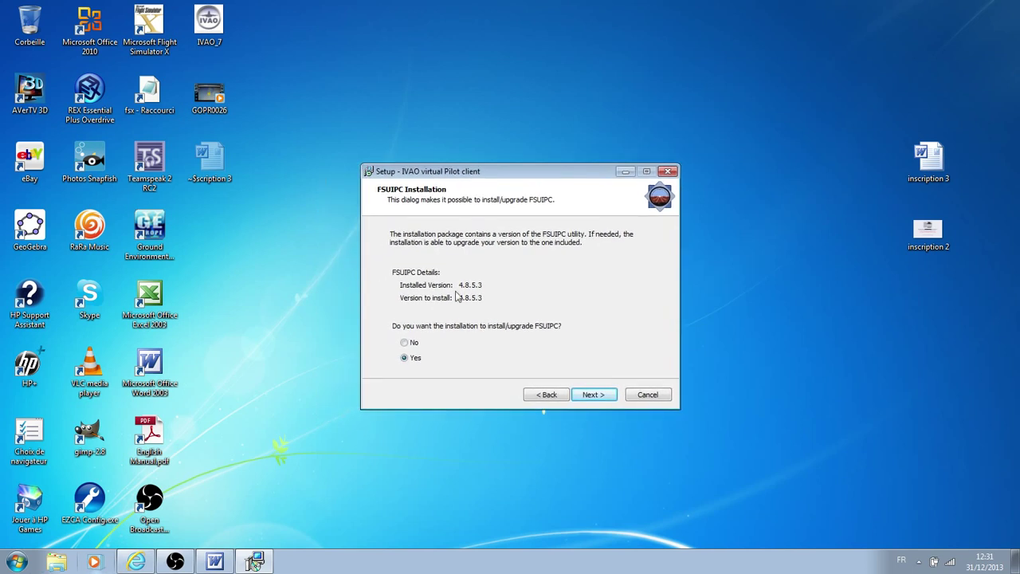
click(405, 343)
click(586, 396)
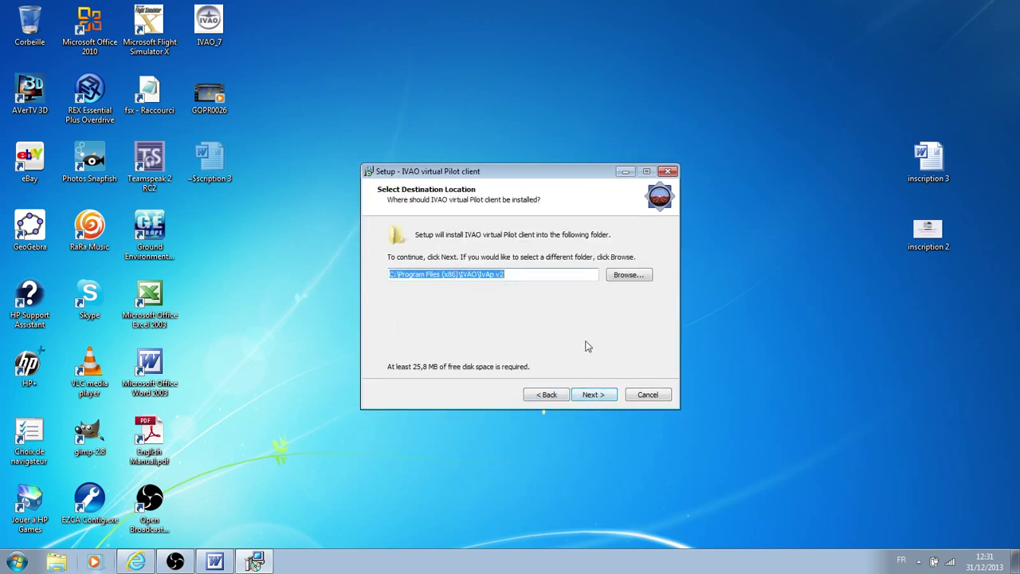
Install IvAp into C:\Program Files (x86)\IVAO\IvAp v2 with the default Start Menu folder and additional tasks
click(589, 394)
click(591, 396)
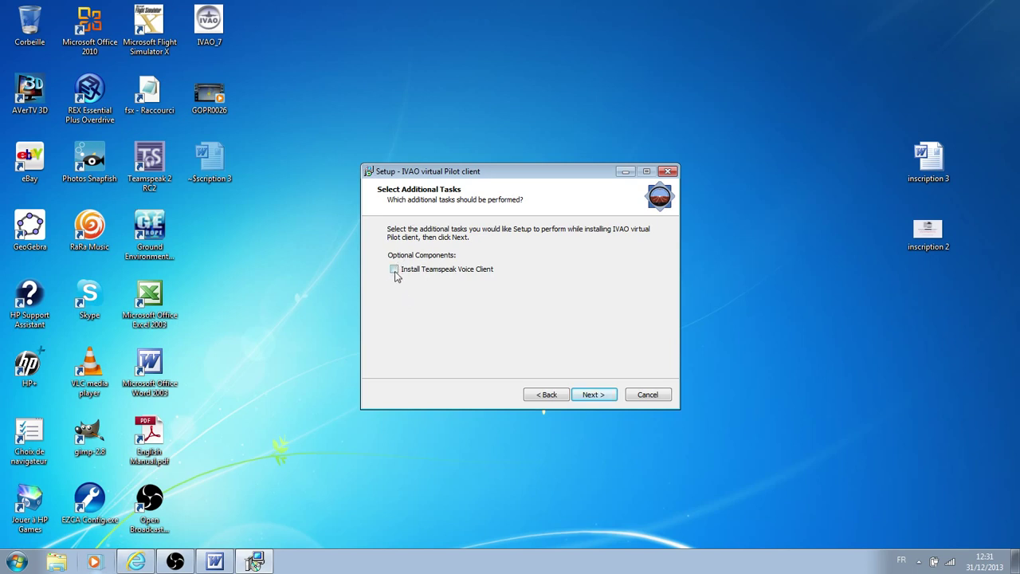
click(594, 394)
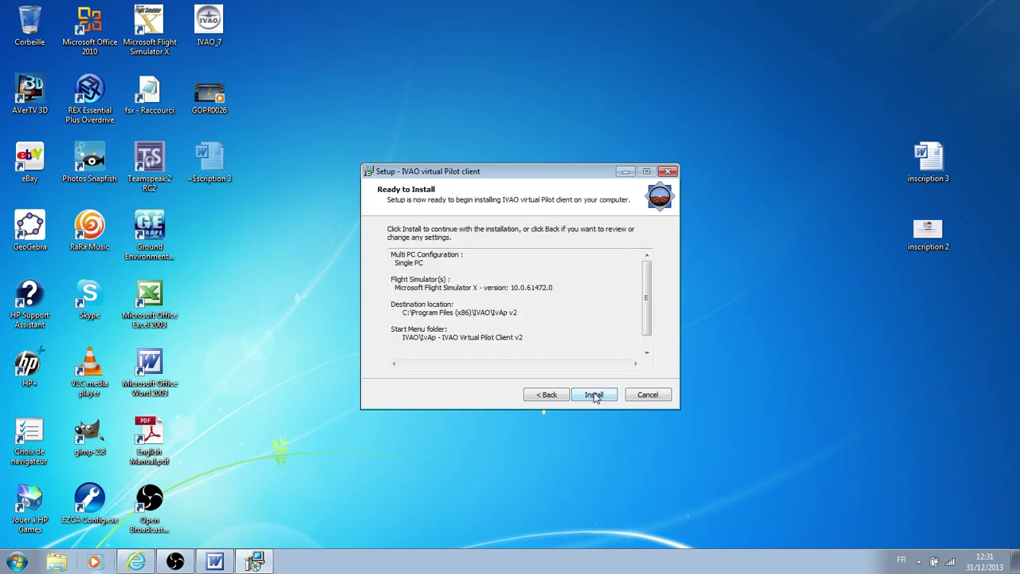
click(595, 395)
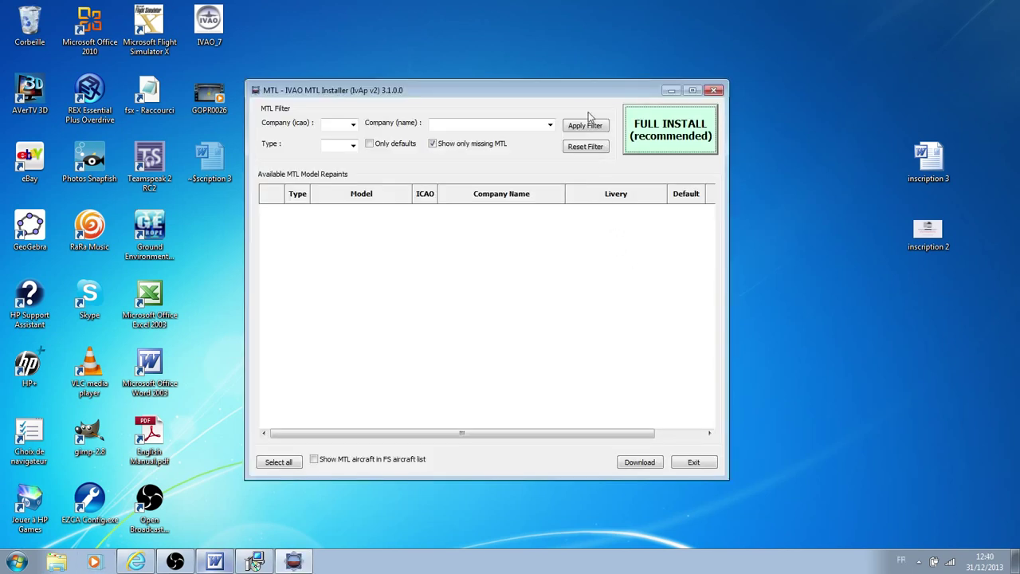
Examine the MTL installer's repaint list and full install option, and select all available model repaints
drag(586, 94, 627, 92)
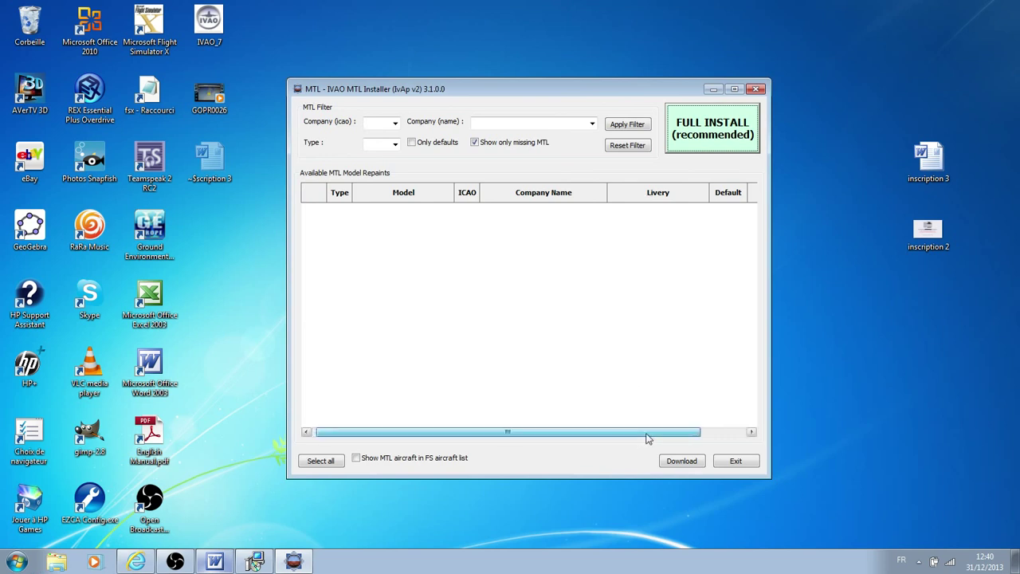
drag(647, 437, 606, 440)
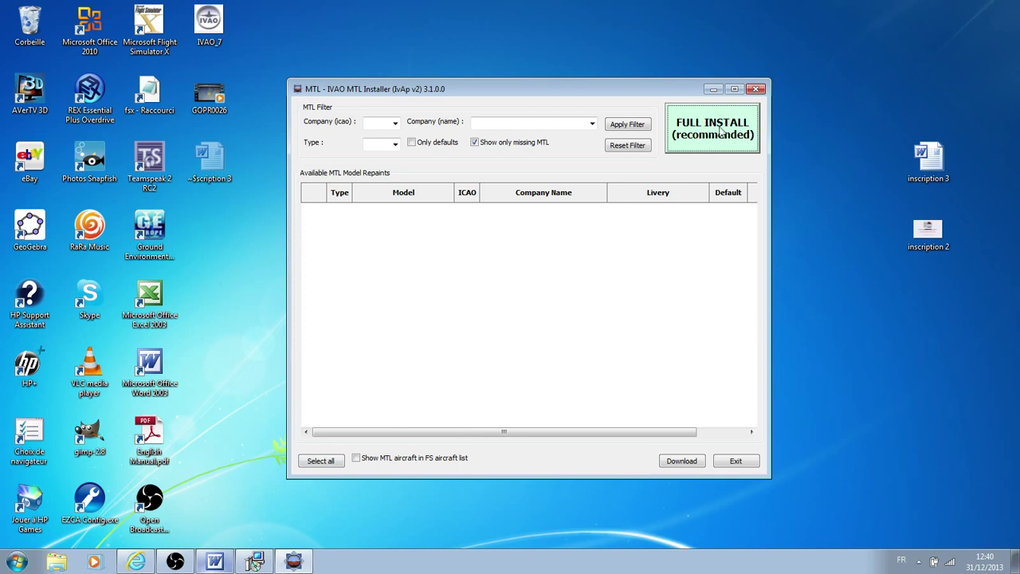
click(318, 463)
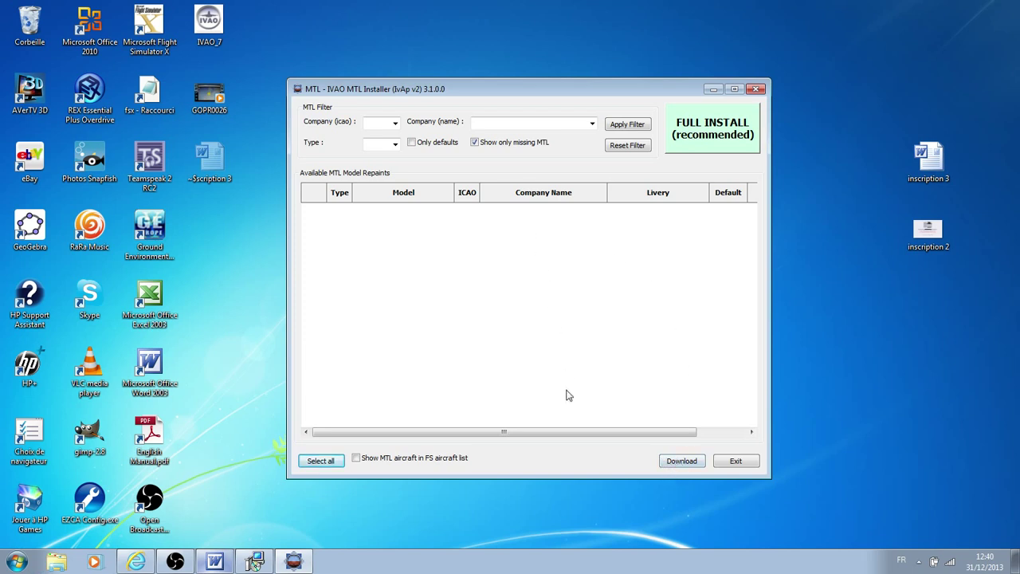
drag(587, 433, 509, 426)
mouse_move(484, 93)
mouse_down()
mouse_move(451, 93)
mouse_move(474, 115)
mouse_move(470, 92)
mouse_move(430, 91)
mouse_move(434, 101)
mouse_move(490, 100)
mouse_move(476, 83)
mouse_move(449, 95)
mouse_move(476, 84)
mouse_up()
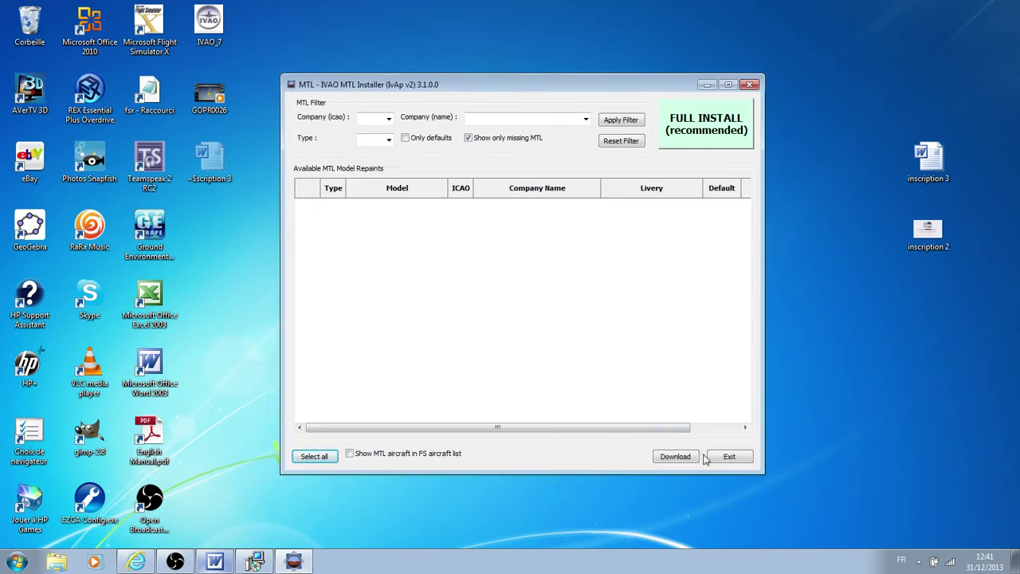
Exit the MTL installer and finish the IVAO virtual Pilot client setup
click(729, 457)
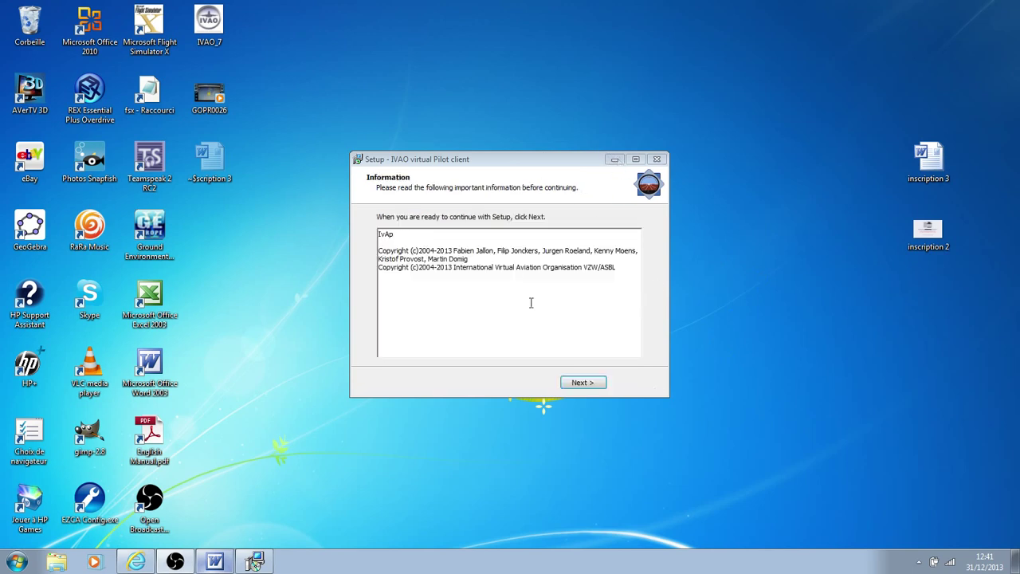
click(585, 382)
click(585, 382)
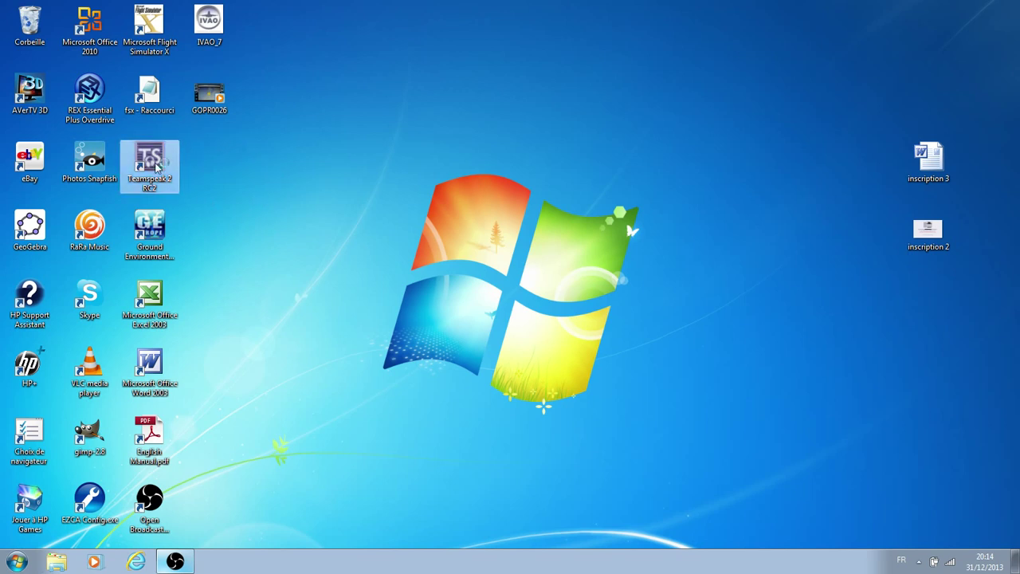
Launch Teamspeak 2 RC2 from the desktop and open its sound input/output settings
double_click(150, 166)
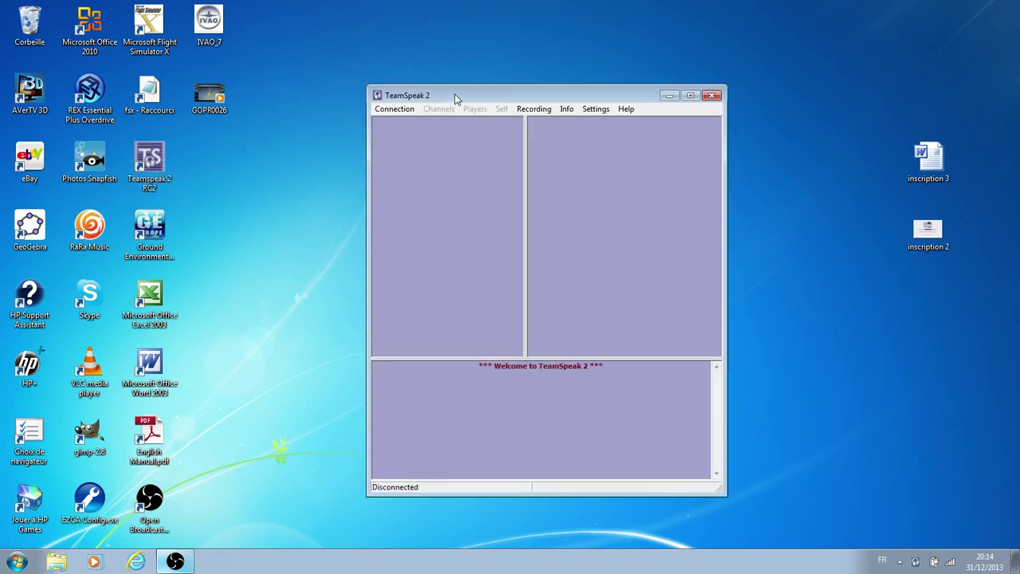
drag(458, 94, 398, 83)
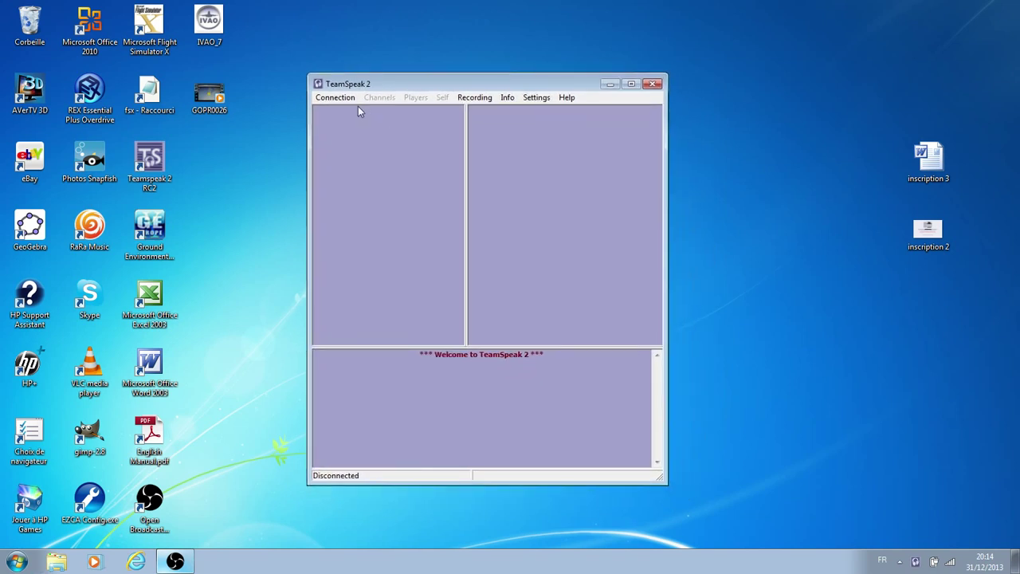
click(532, 99)
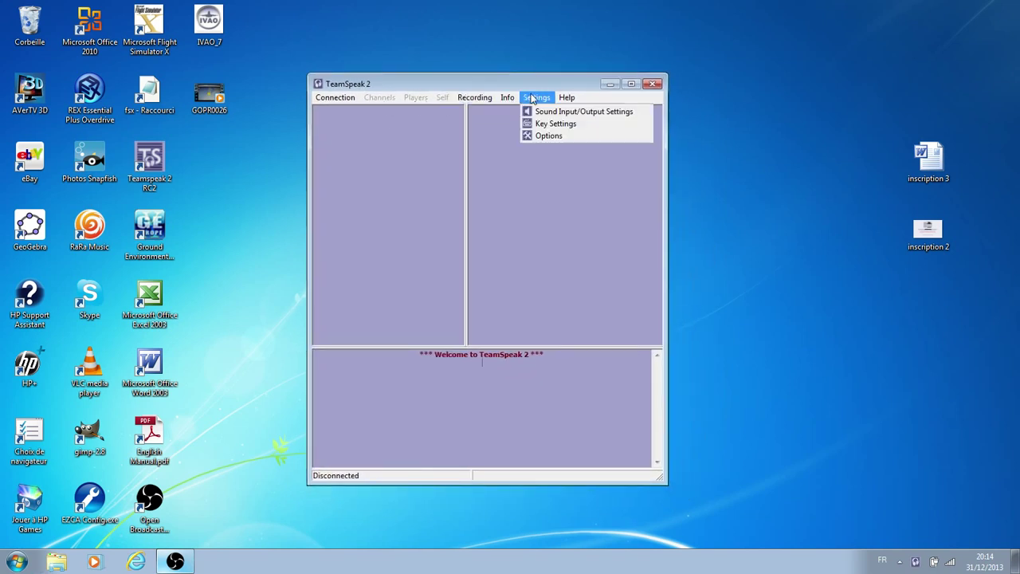
click(538, 111)
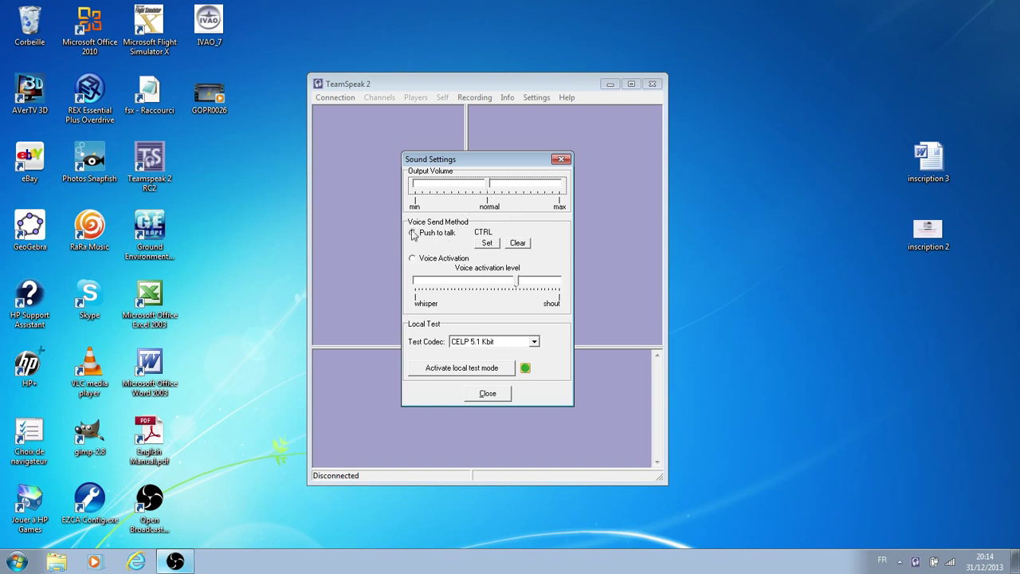
Set the voice send method to Push to talk with CTRL as the talk key, and close the sound settings
click(412, 258)
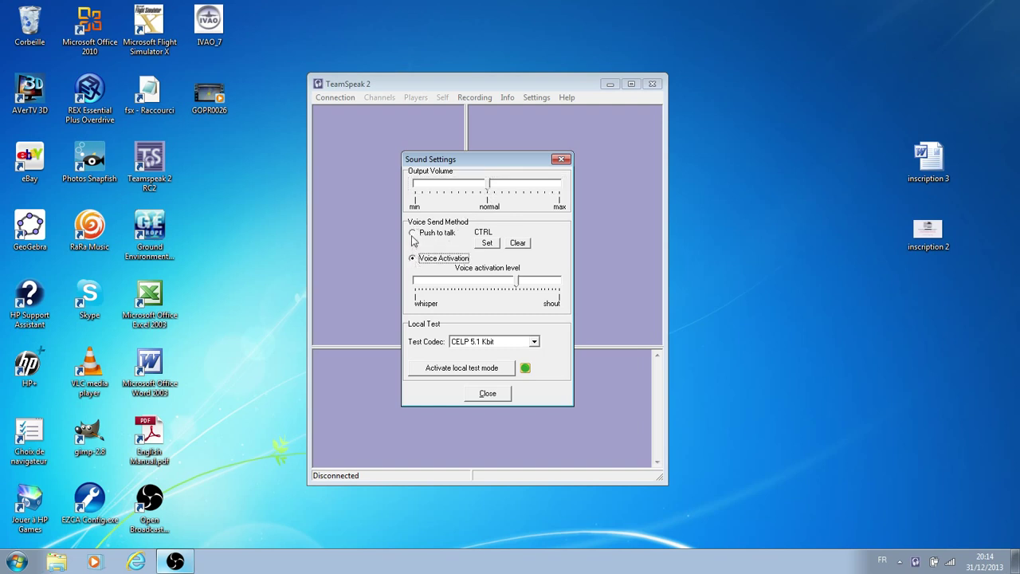
click(413, 236)
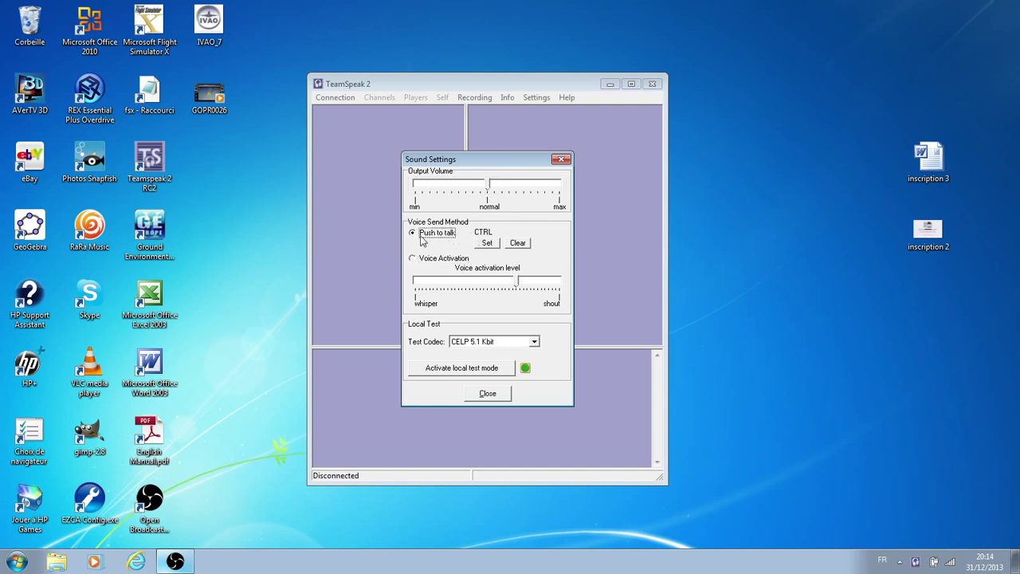
click(488, 243)
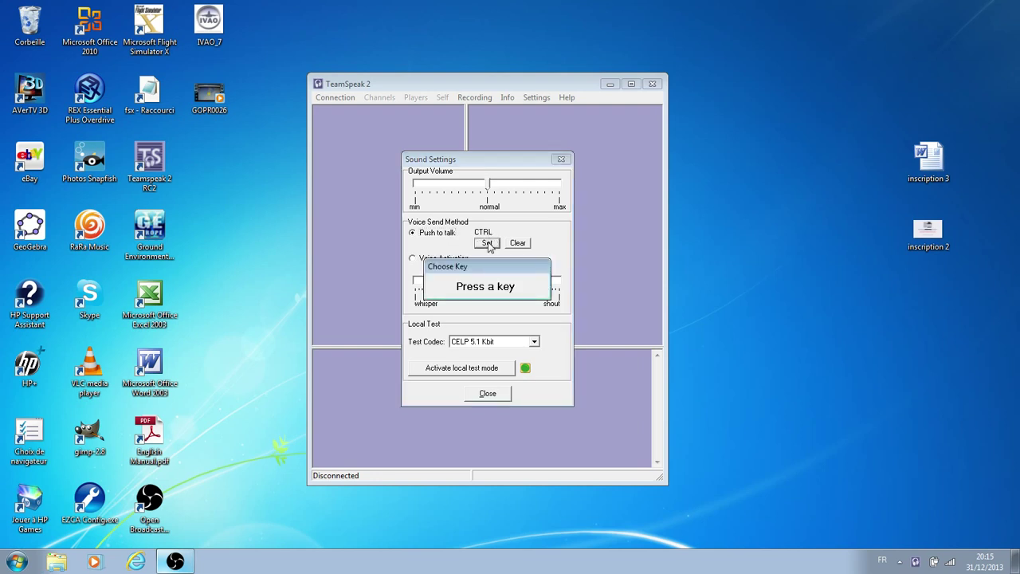
key(ctrl)
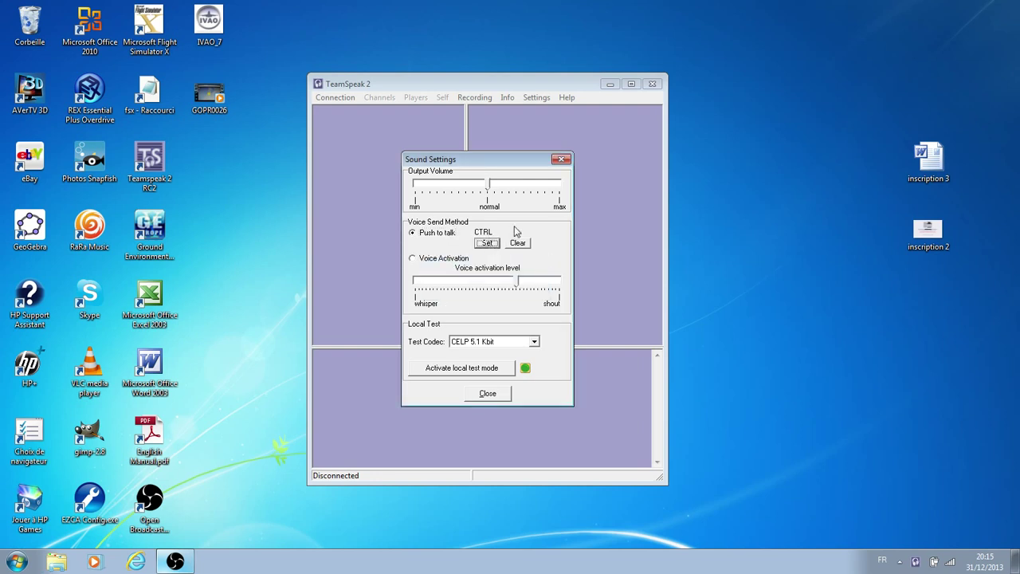
mouse_move(501, 160)
mouse_down()
mouse_move(475, 160)
mouse_move(491, 145)
mouse_move(502, 172)
mouse_up()
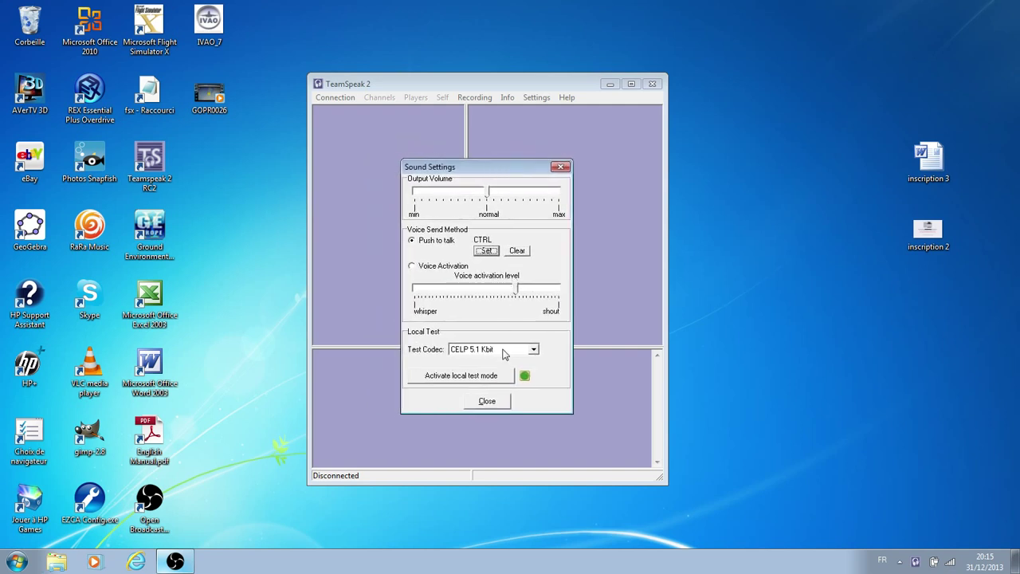
click(487, 401)
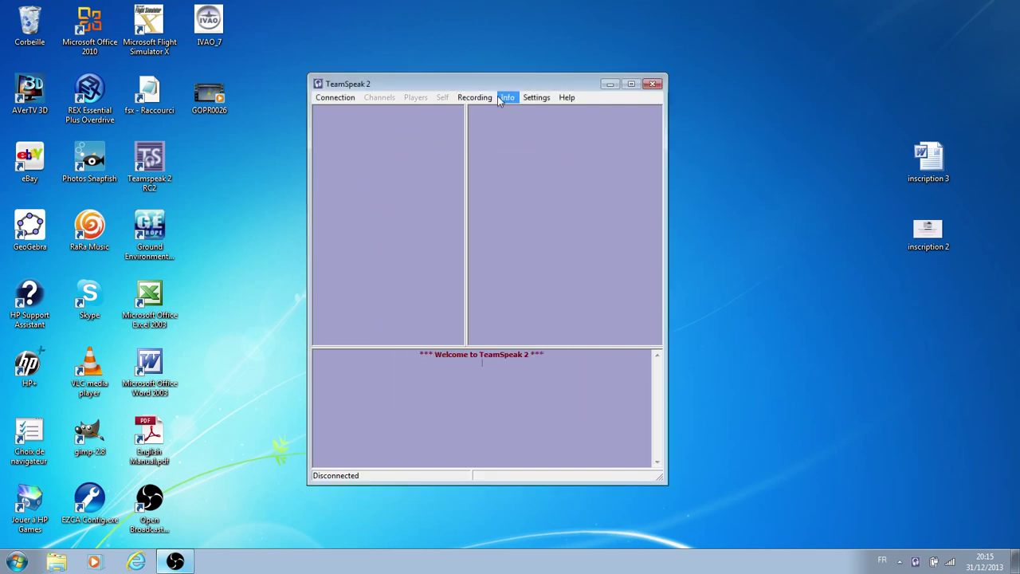
View the saved servers and login fields in the Connect To Server address book, and close it without connecting
mouse_move(499, 89)
mouse_down()
mouse_move(514, 74)
mouse_move(543, 78)
mouse_move(501, 98)
mouse_move(505, 89)
mouse_up()
click(341, 97)
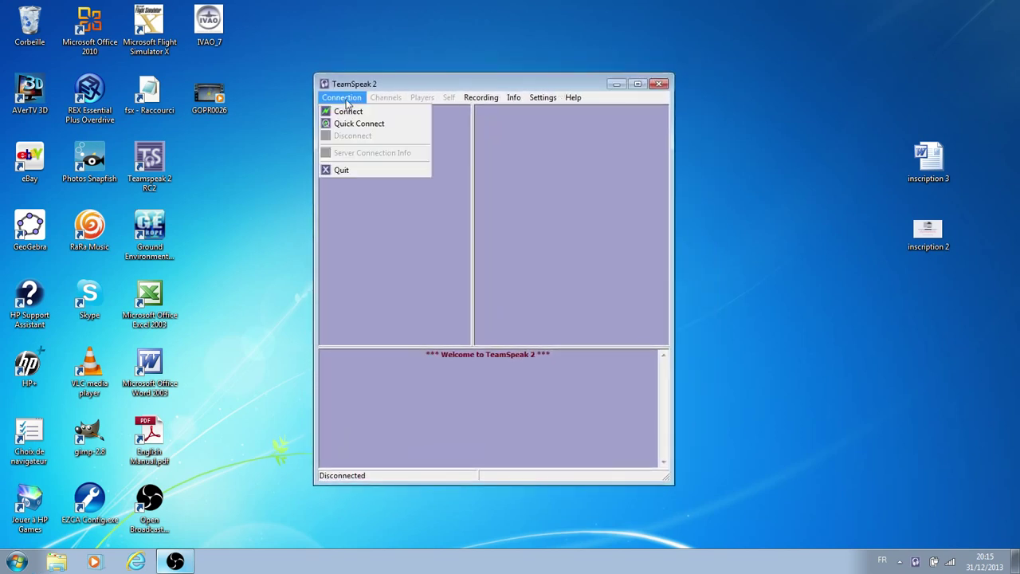
click(347, 110)
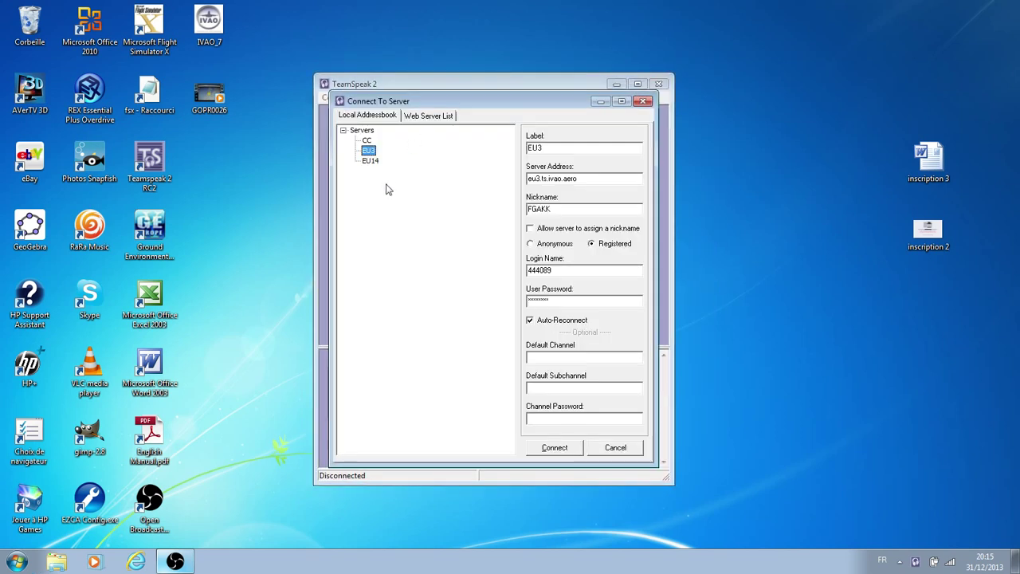
click(643, 101)
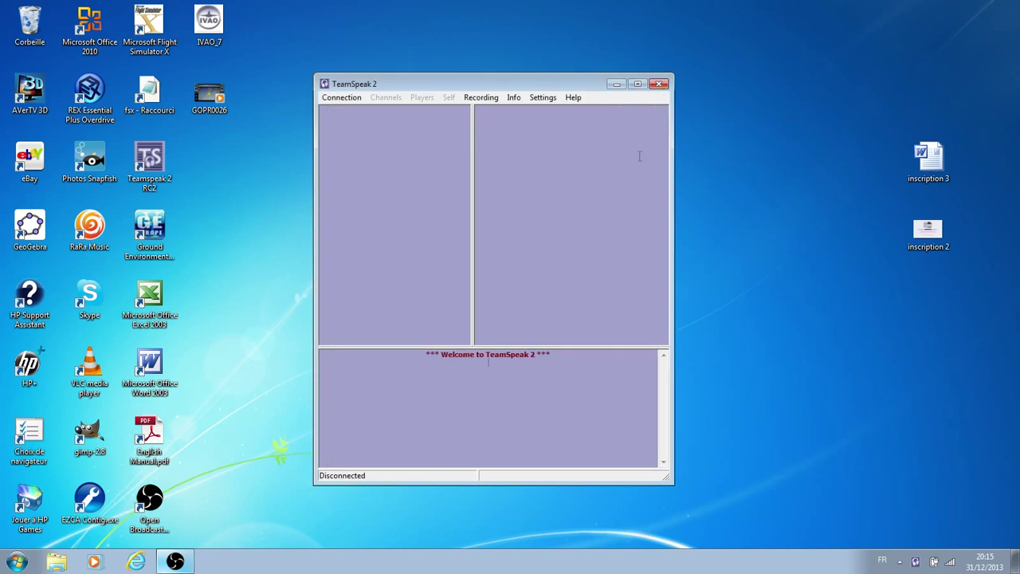
Close TeamSpeak 2 to return to the desktop
click(662, 88)
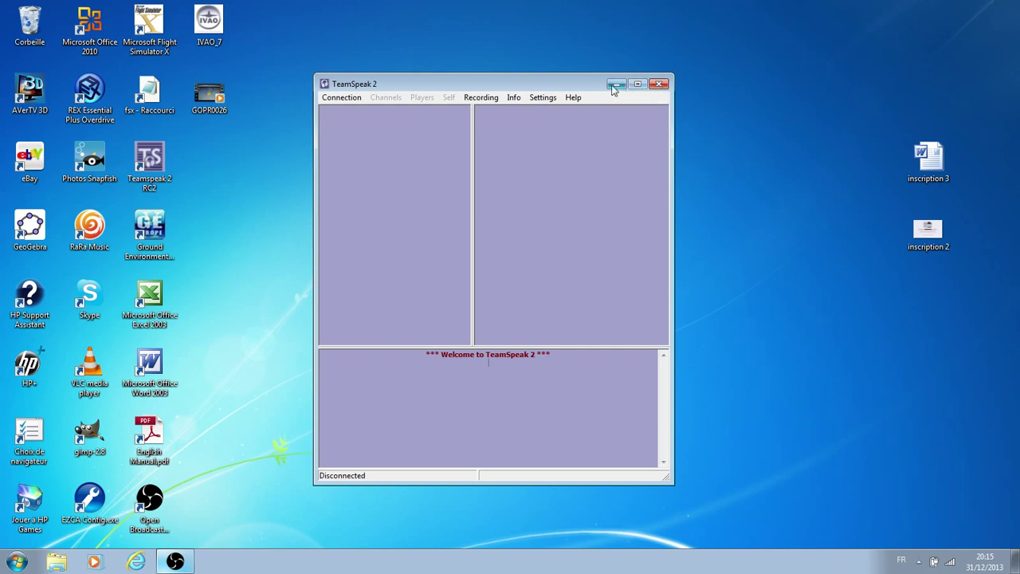
mouse_move(555, 82)
mouse_down()
mouse_move(535, 95)
mouse_move(567, 96)
mouse_up()
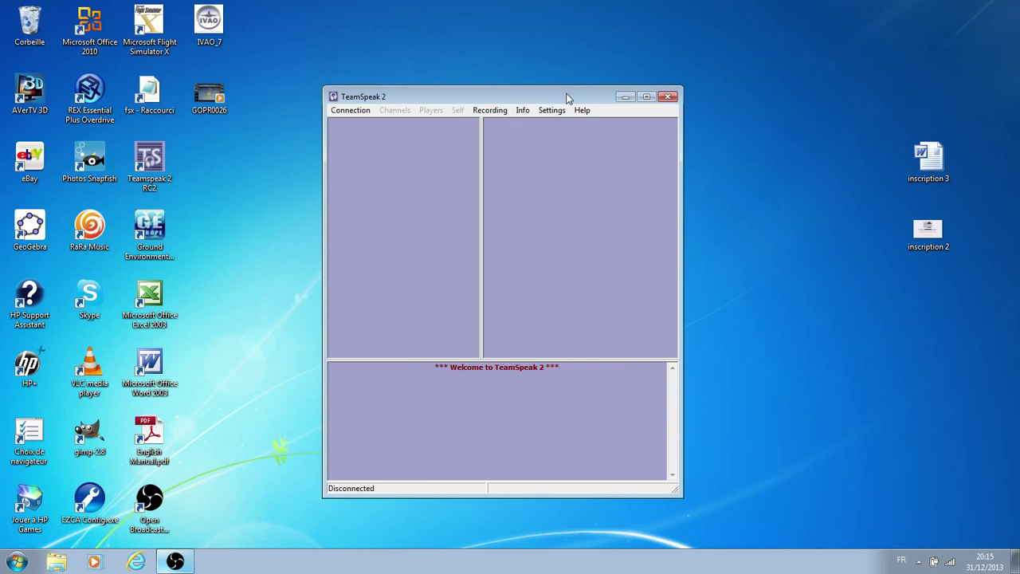
mouse_move(567, 96)
mouse_down()
mouse_move(502, 107)
mouse_move(565, 92)
mouse_move(548, 100)
mouse_up()
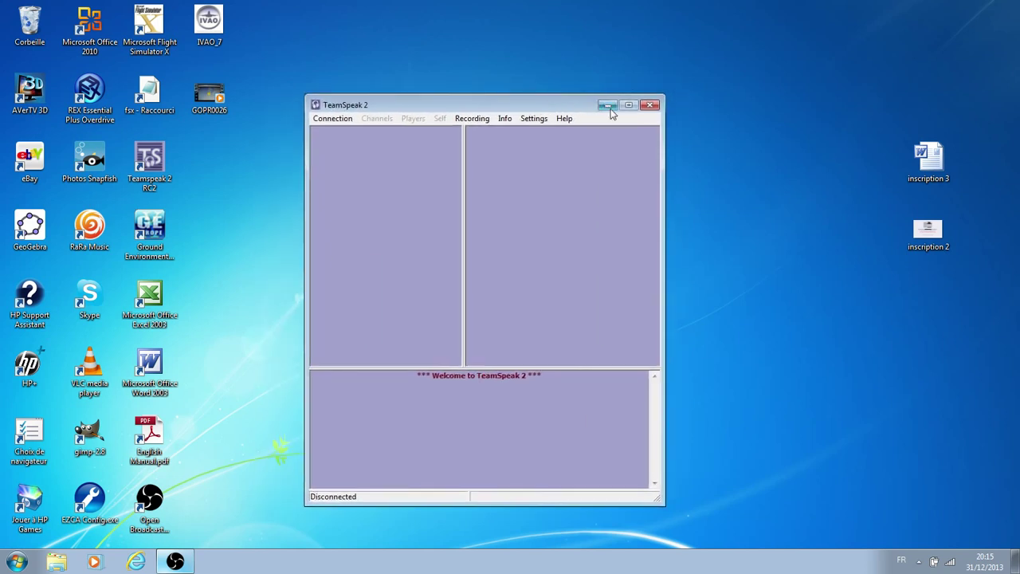
click(650, 106)
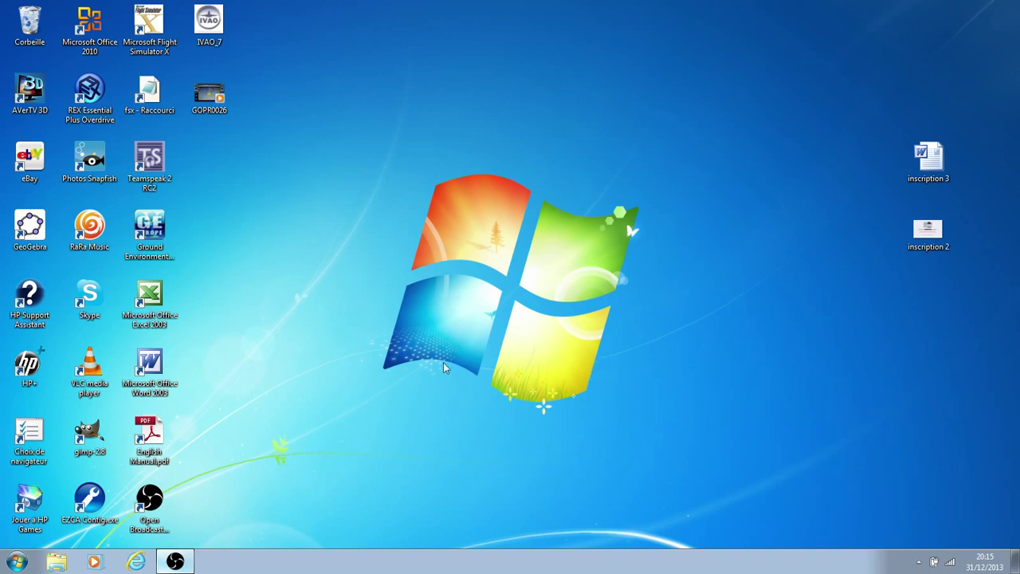
Open Internet Explorer, search Google for "ivao web" and open the IVAO WebEye site
click(134, 564)
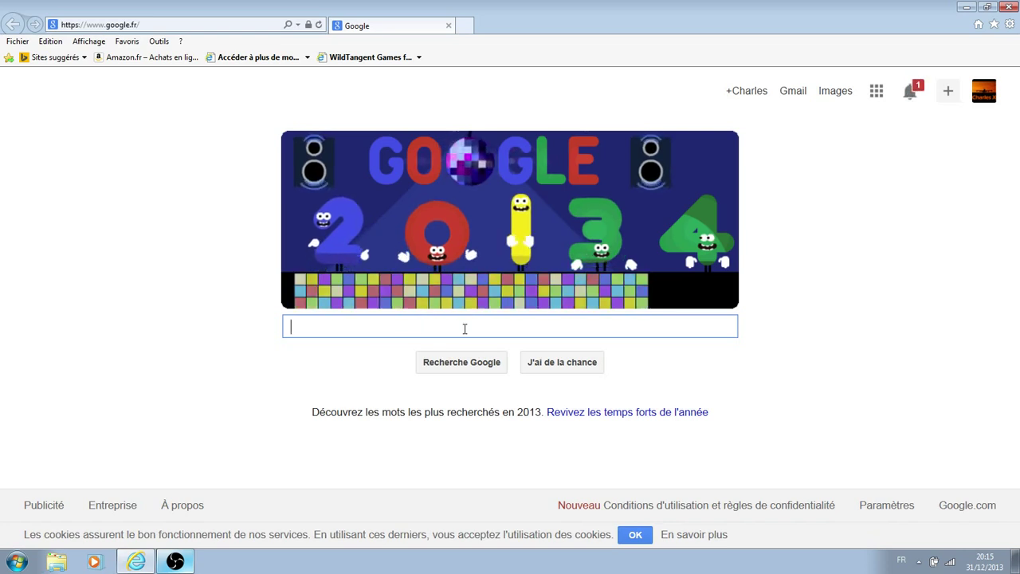
text(ivao )
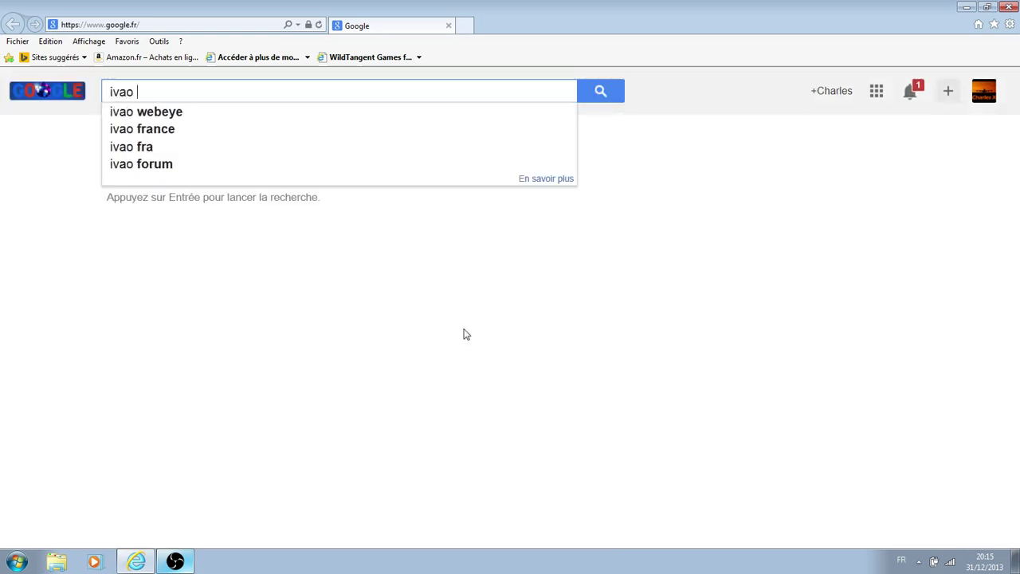
text(web)
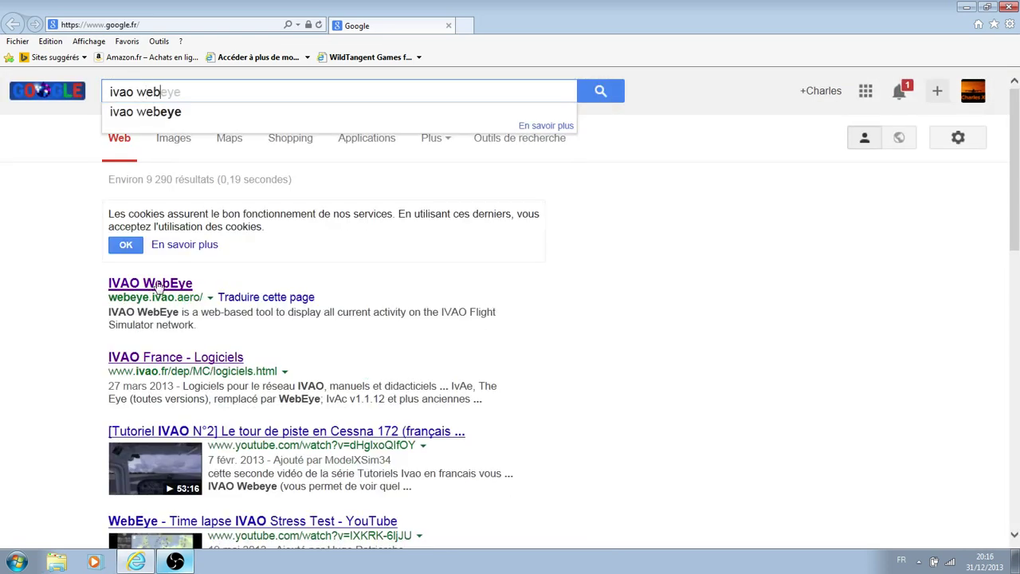
click(157, 285)
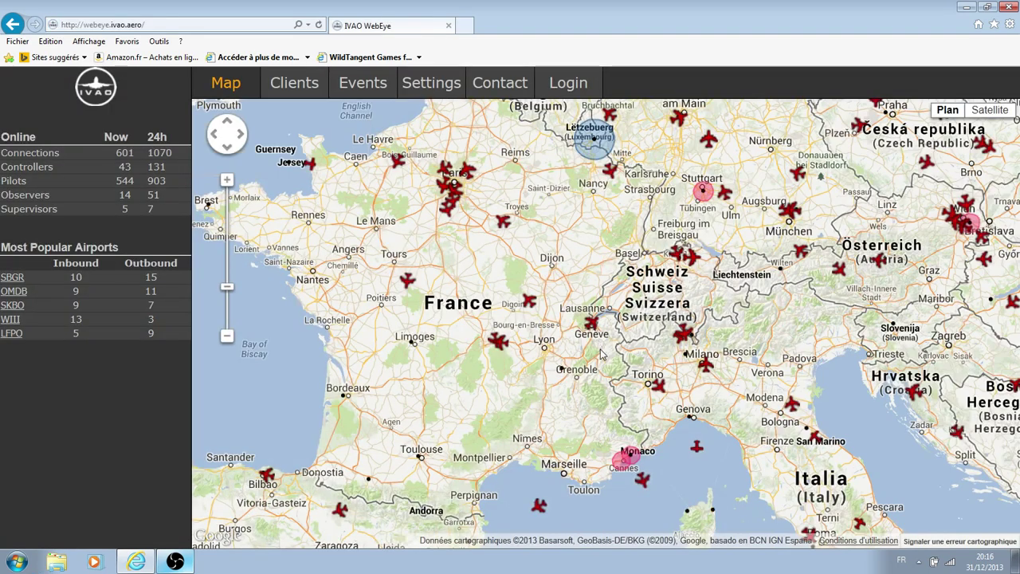
Examine the worldwide IVAO traffic on the WebEye map, from Europe out to the Americas, Africa and Asia
key(ctrl+minus)
key(ctrl+minus)
key(ctrl+minus)
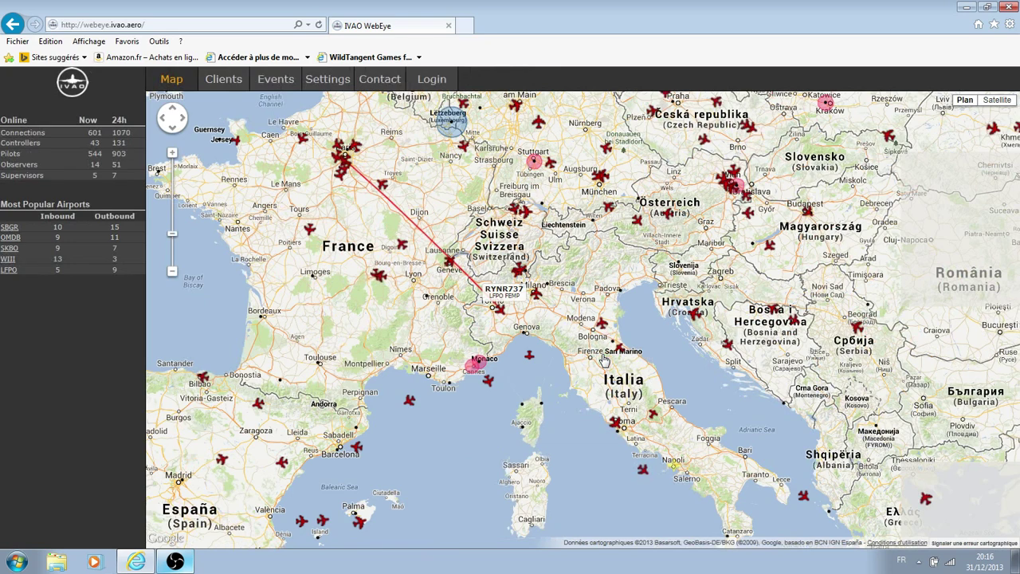
key(ctrl+minus)
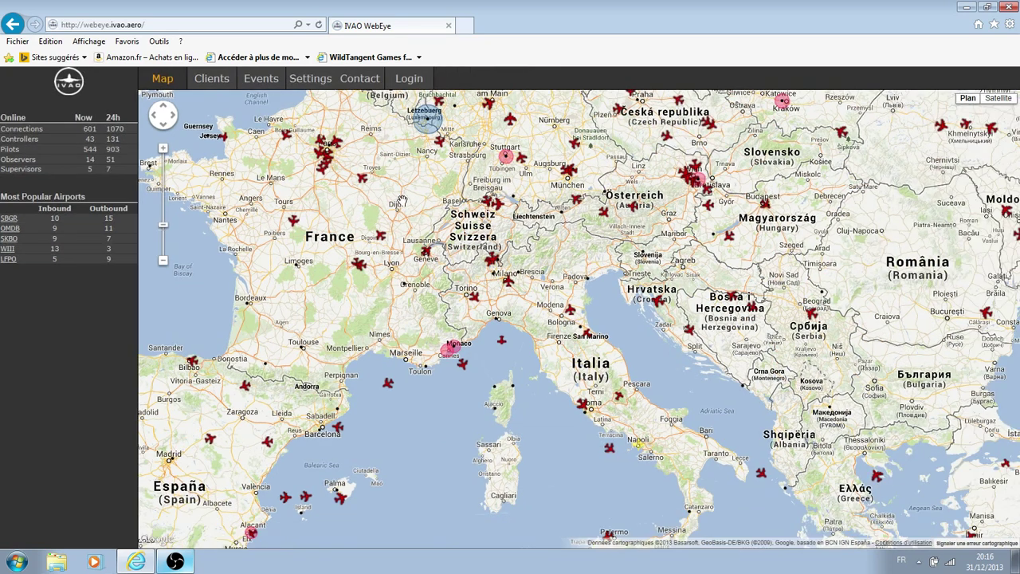
click(163, 263)
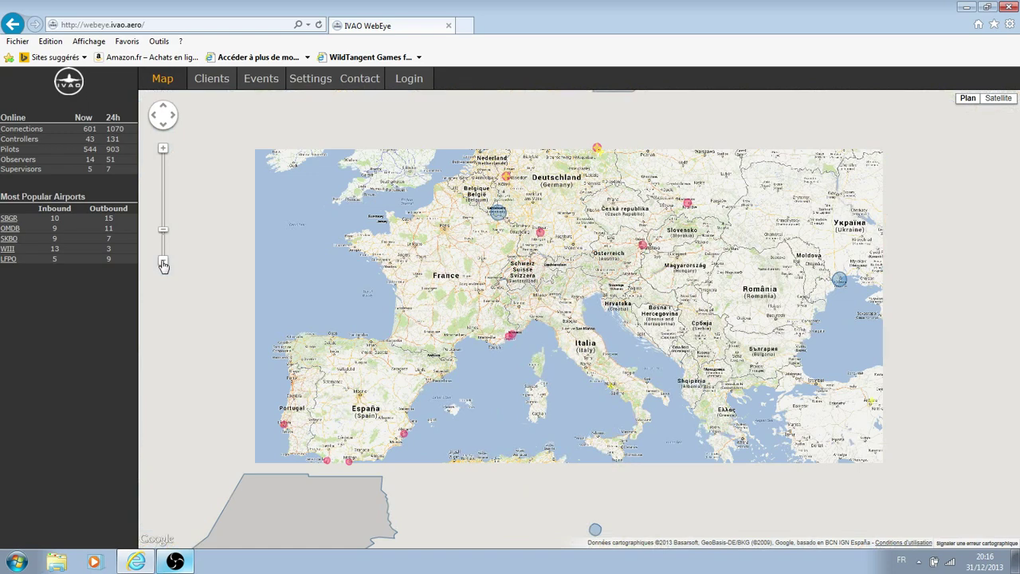
click(162, 264)
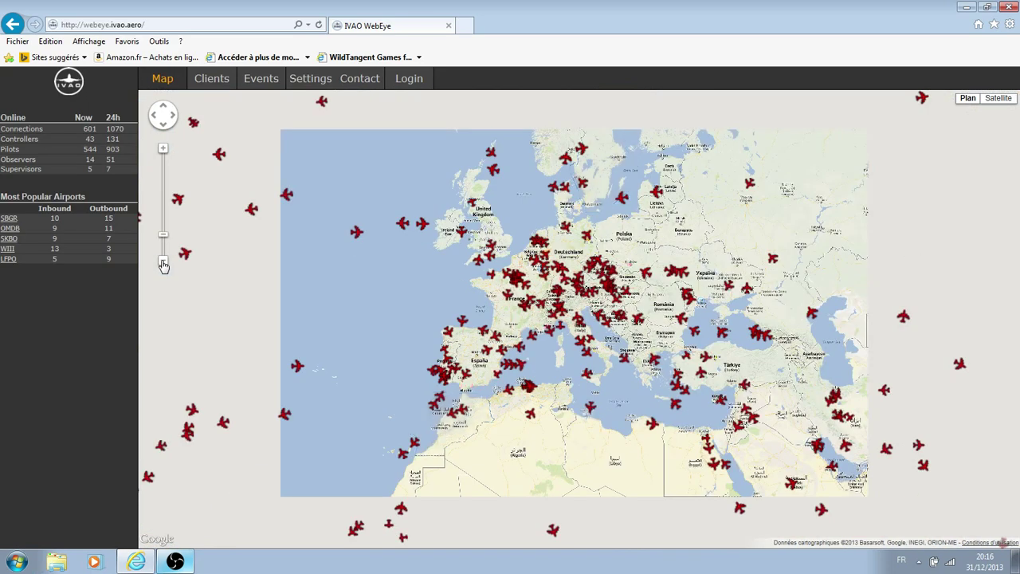
click(162, 264)
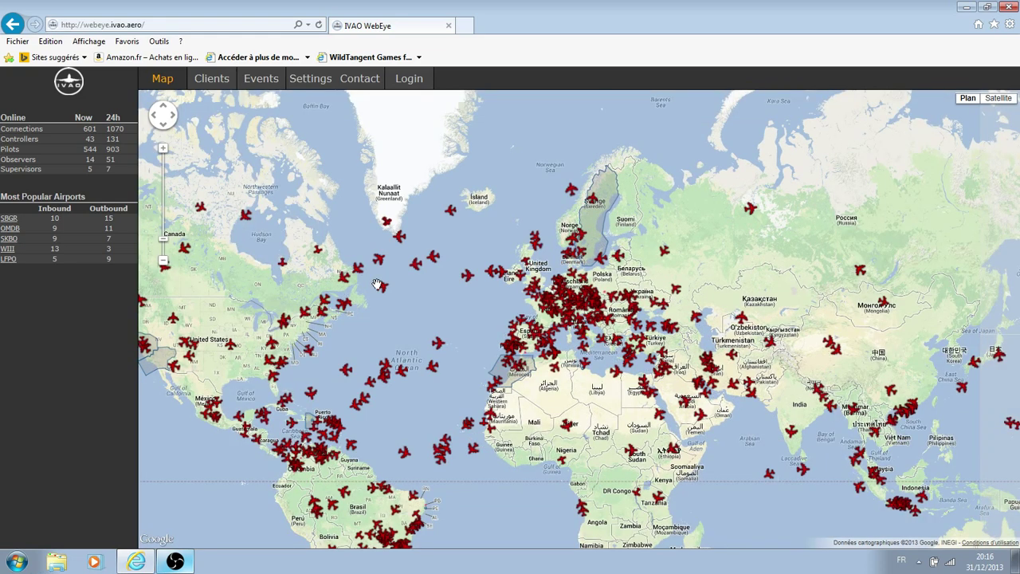
drag(377, 285, 356, 244)
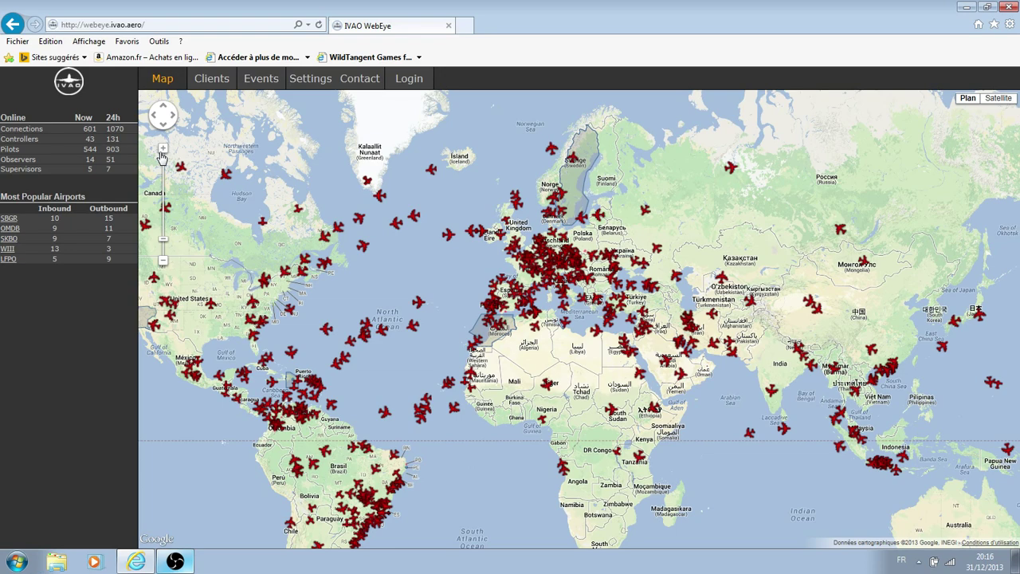
Examine the aircraft and controller zones over France and western Germany on the WebEye map
scroll(531, 268, up, 3)
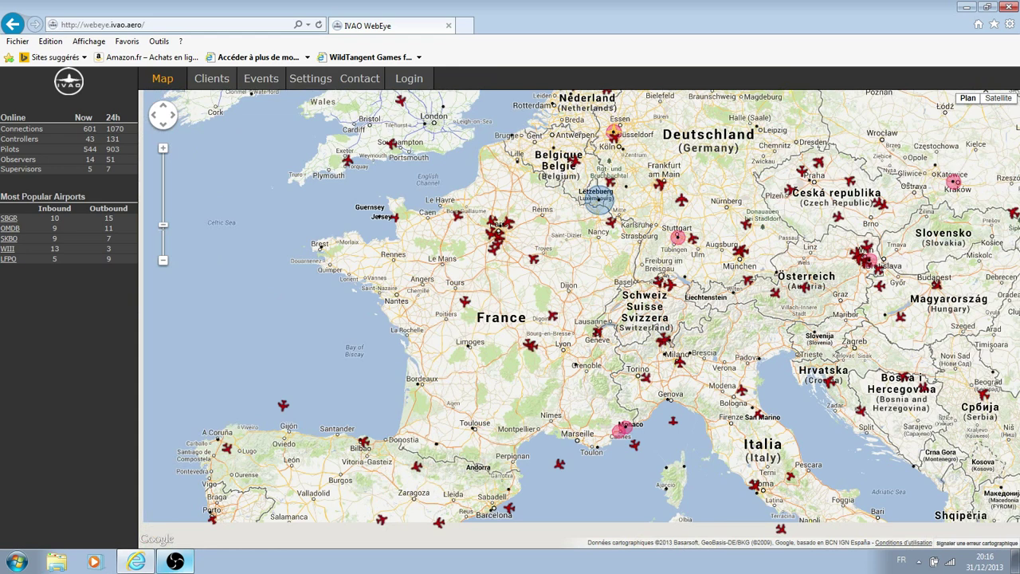
scroll(685, 212, down, 1)
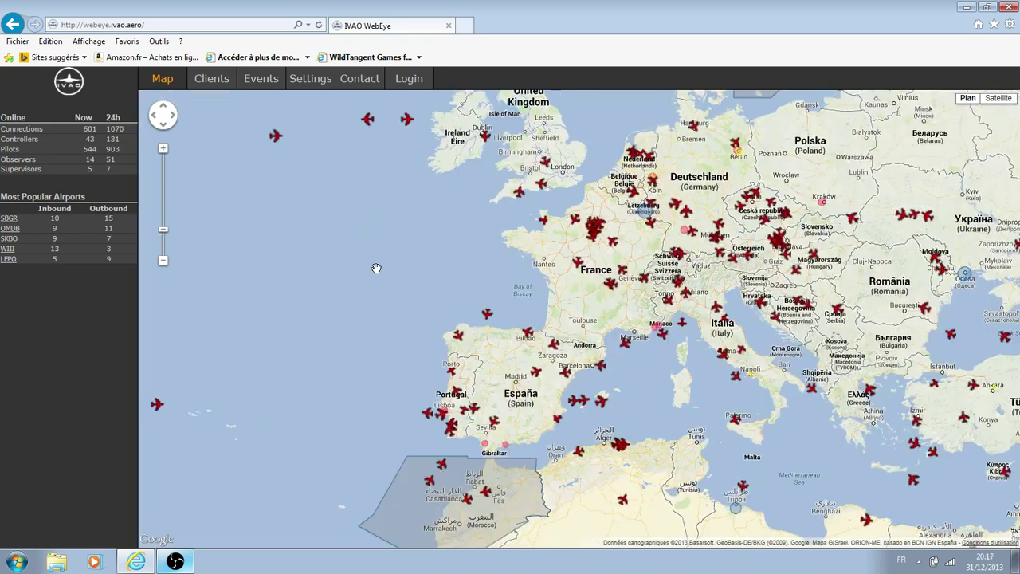
click(162, 151)
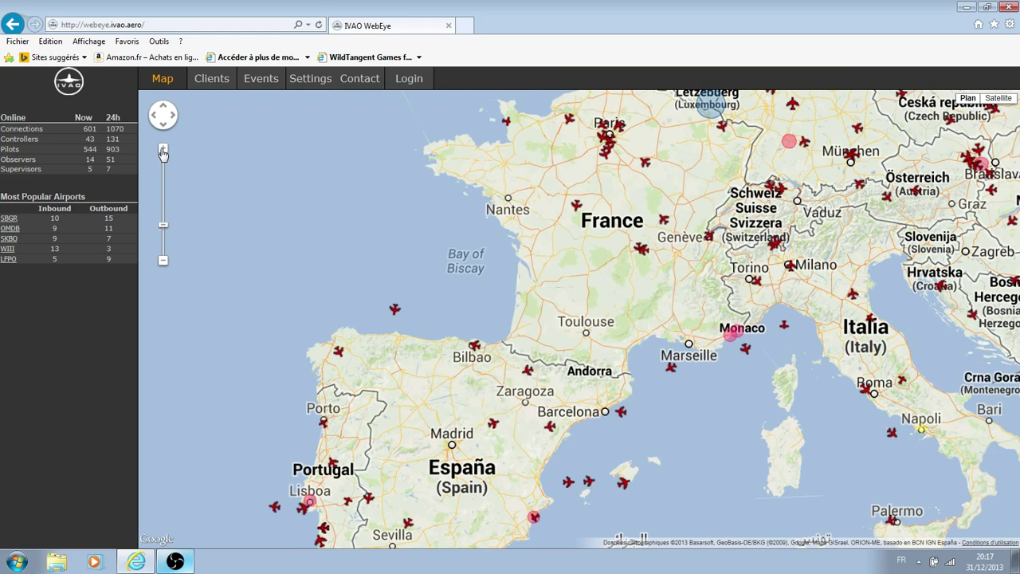
double_click(607, 201)
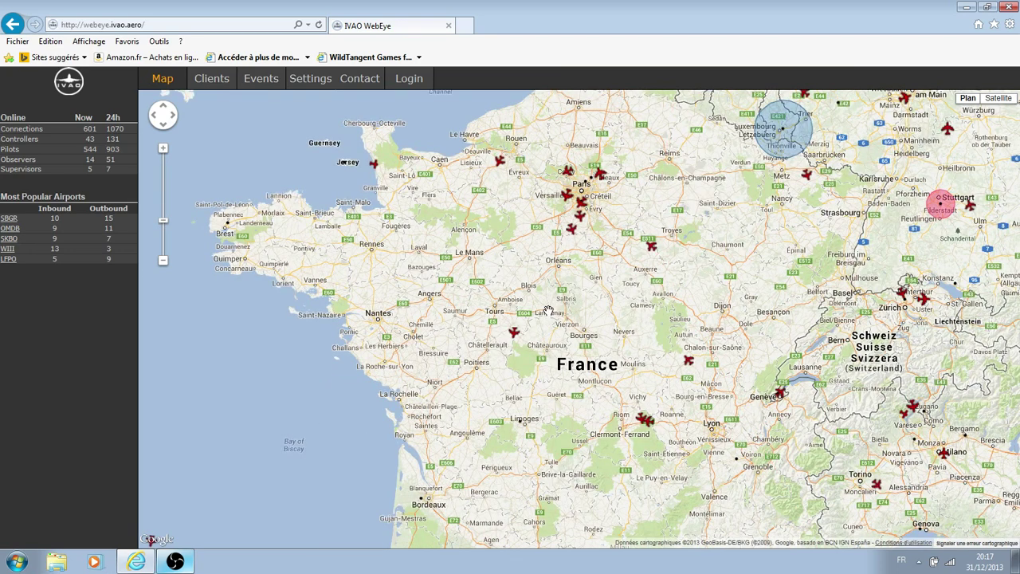
drag(644, 216, 641, 216)
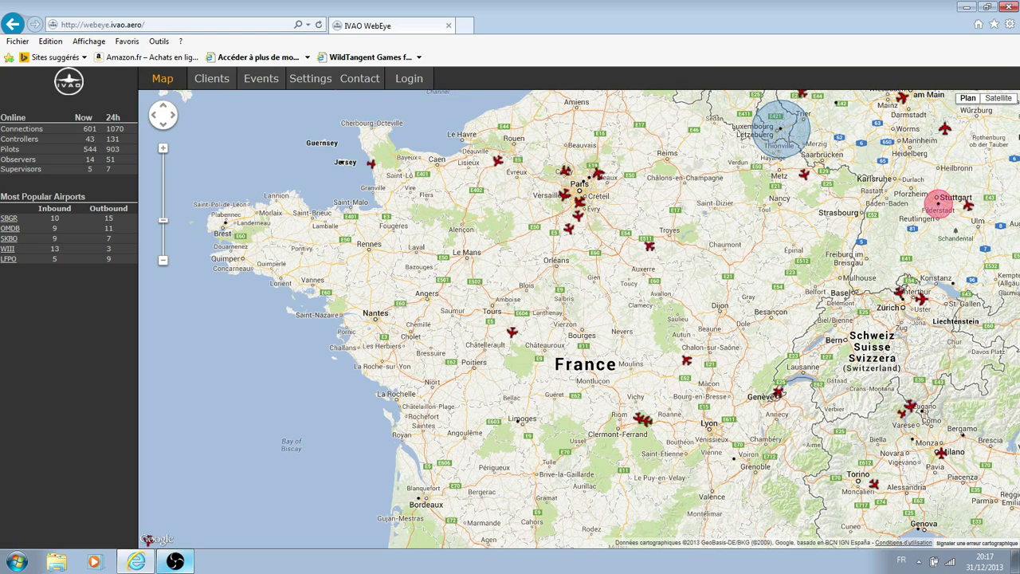
drag(819, 206, 672, 360)
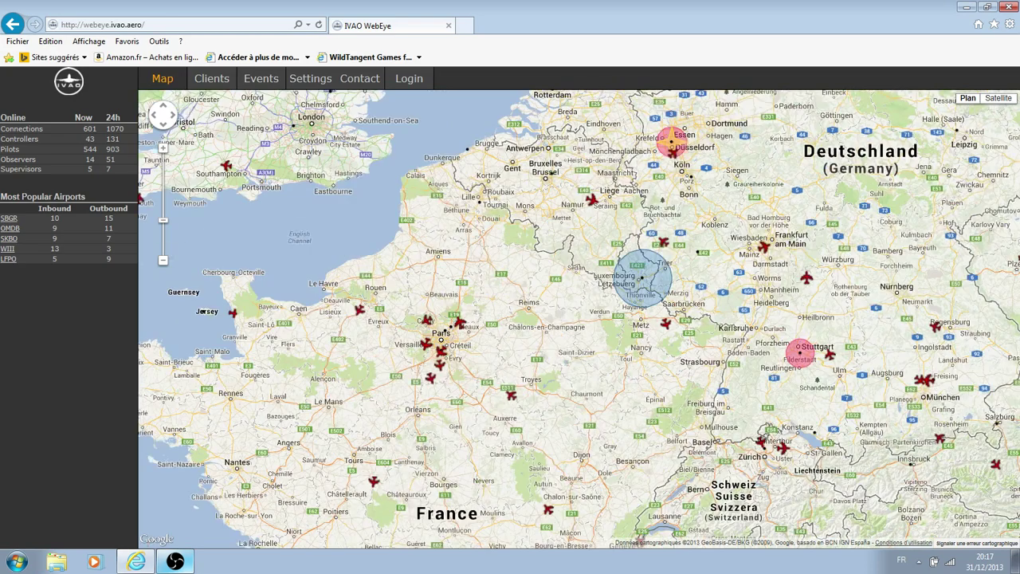
drag(591, 388, 622, 364)
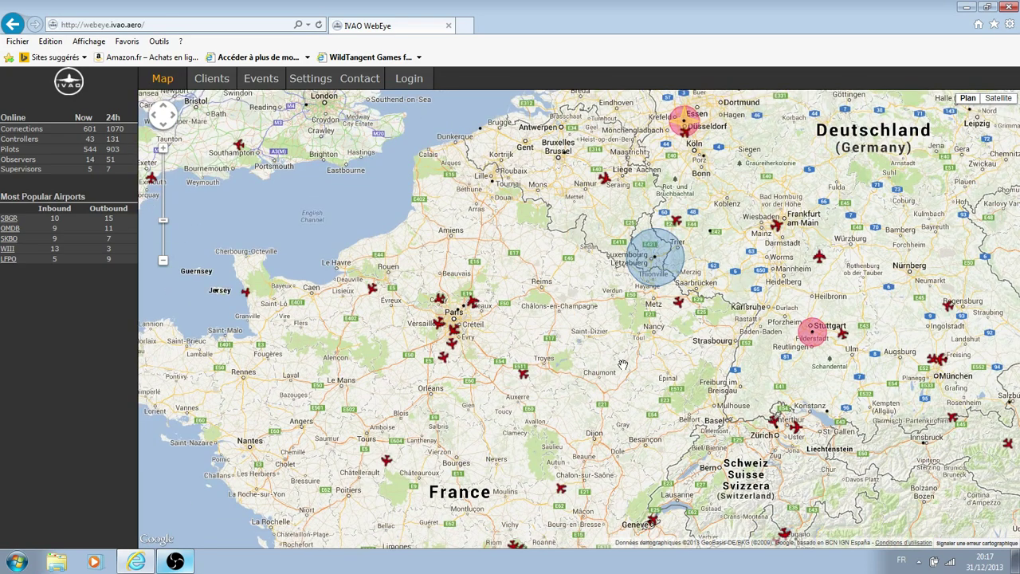
Show the Stuttgart Tower controller's details and examine the enlarged position information, including the callsign
click(821, 334)
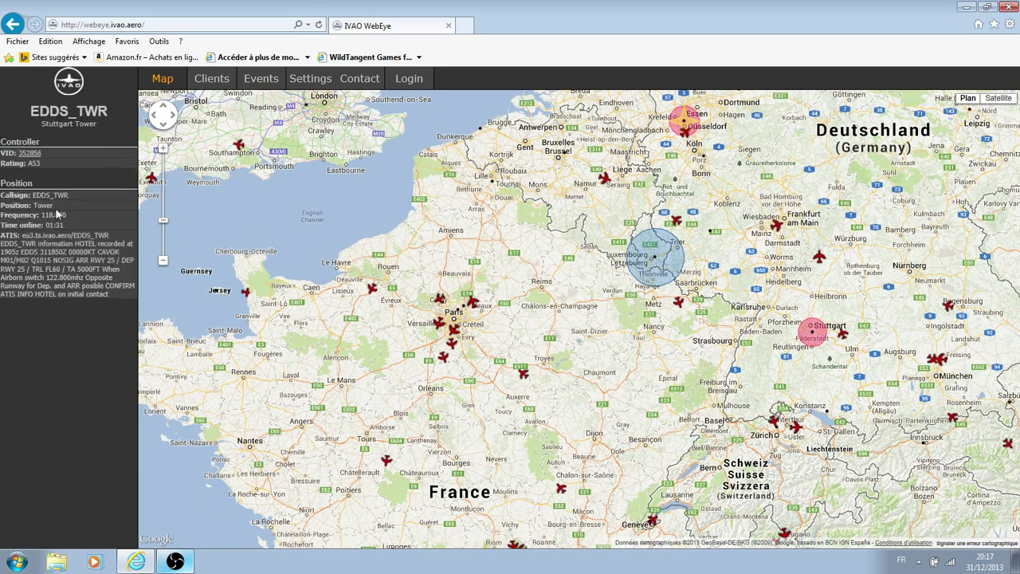
ctrl+scroll(37, 197, up, 3)
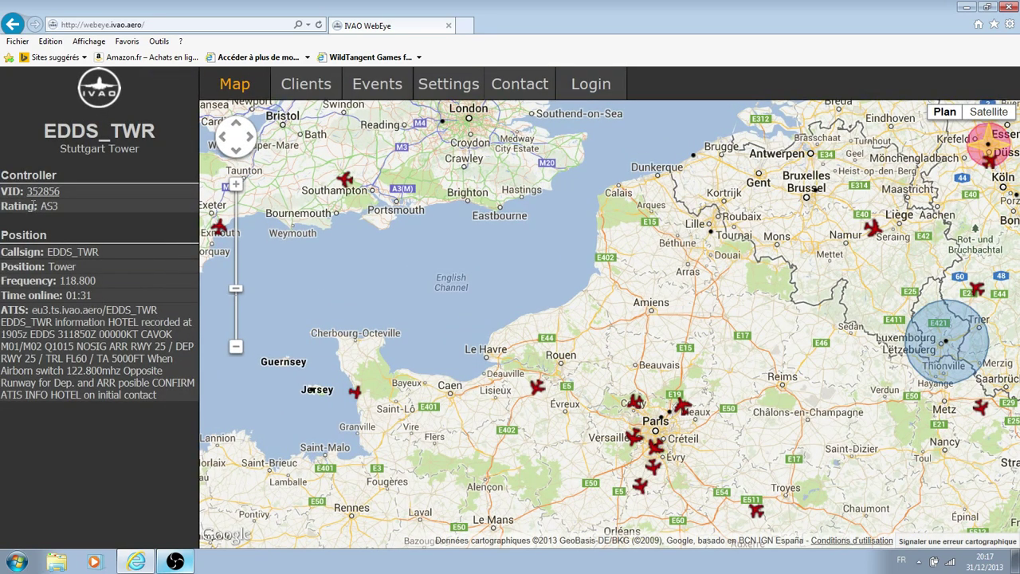
ctrl+scroll(72, 299, up, 1)
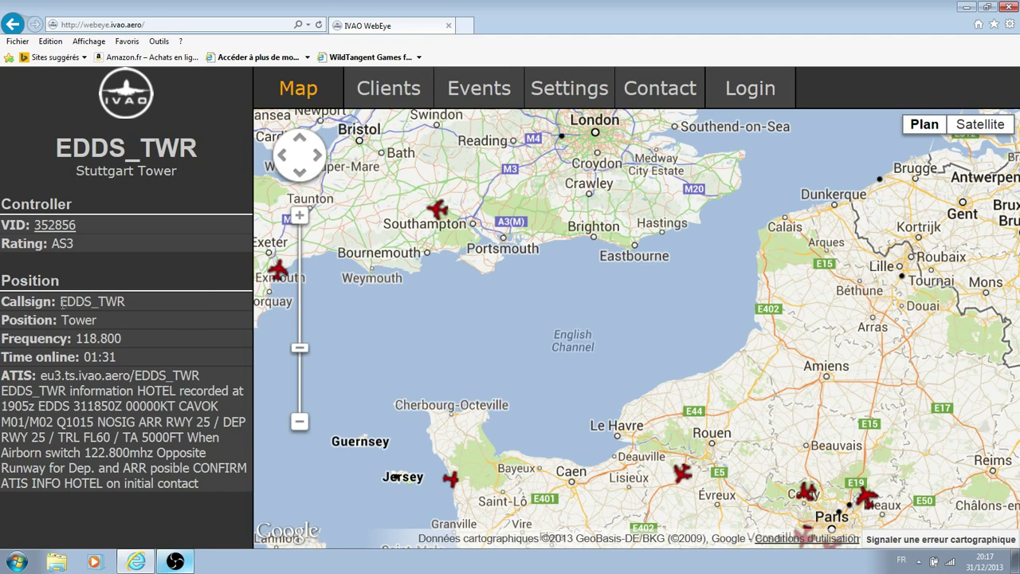
drag(61, 301, 125, 305)
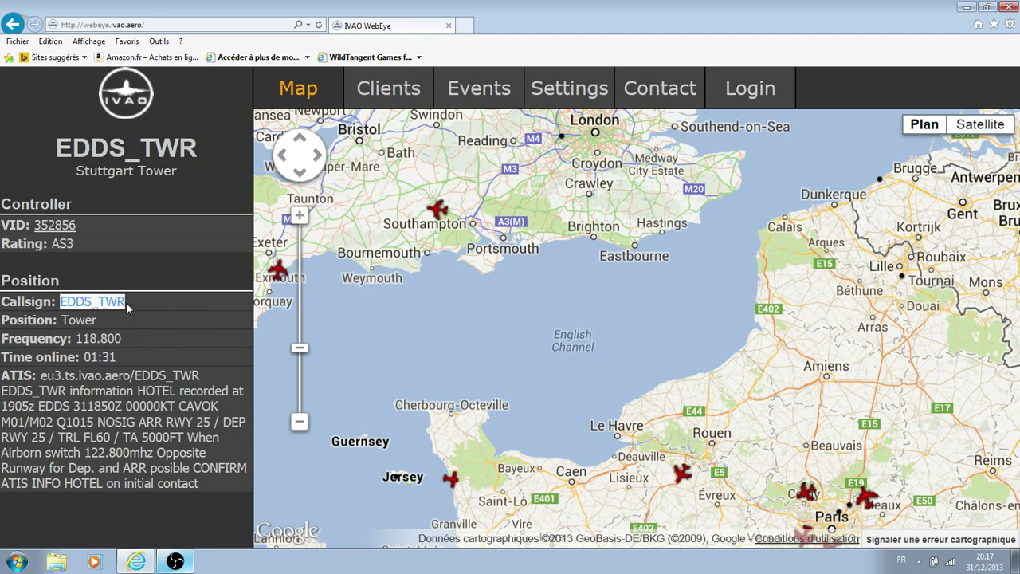
click(126, 302)
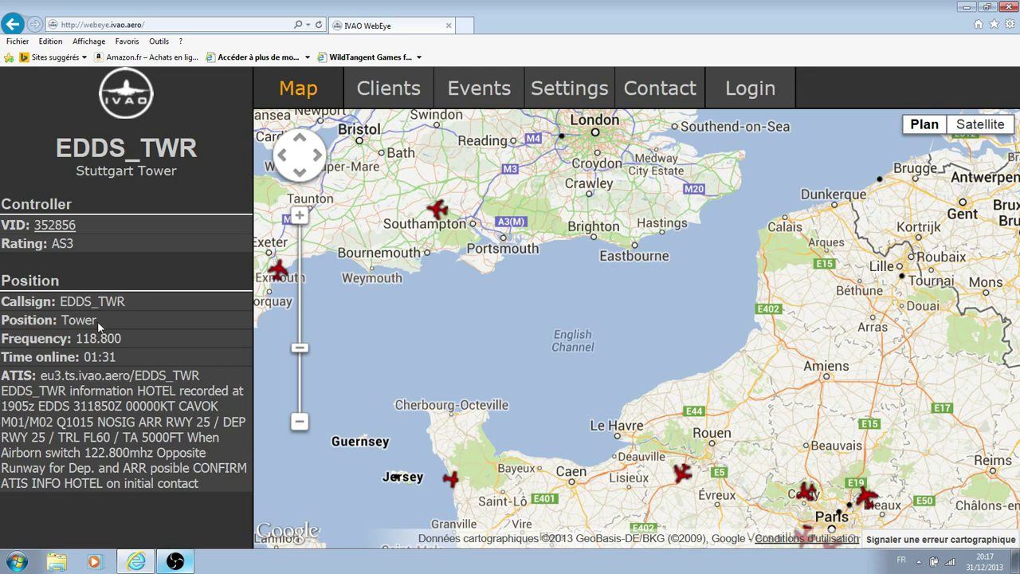
Examine the Stuttgart Tower's frequency, time online, ATIS message and voice server address, and the traffic over northern France
drag(74, 338, 121, 357)
click(98, 354)
click(120, 357)
drag(1, 391, 226, 488)
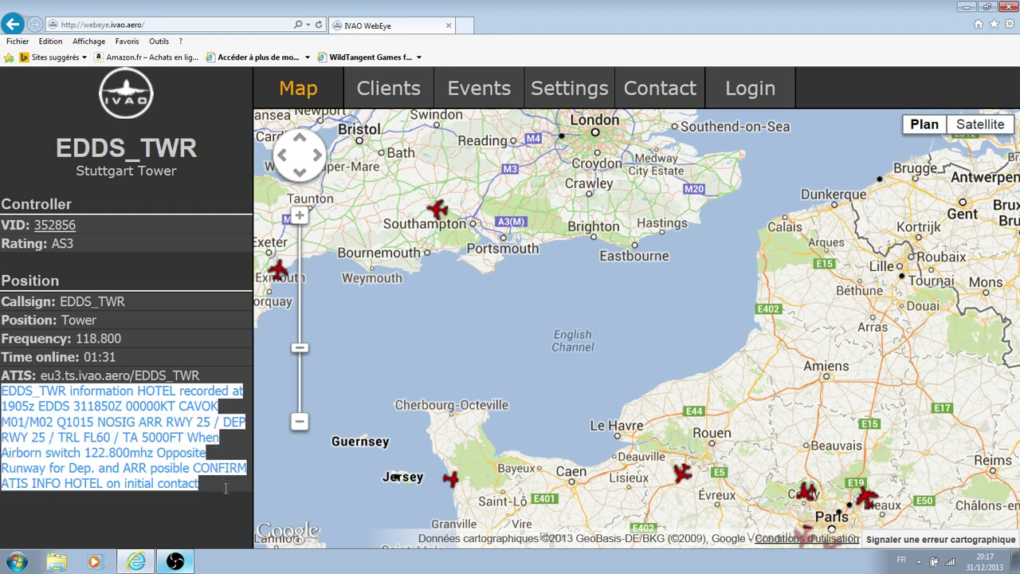
click(183, 465)
mouse_move(35, 479)
mouse_down()
mouse_move(104, 483)
mouse_move(36, 483)
mouse_up()
click(108, 482)
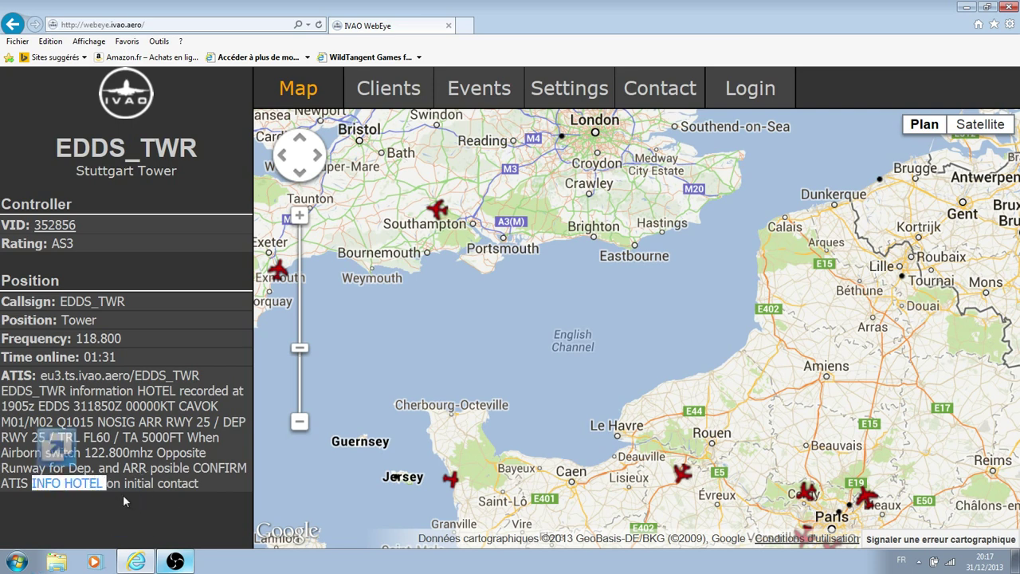
click(131, 375)
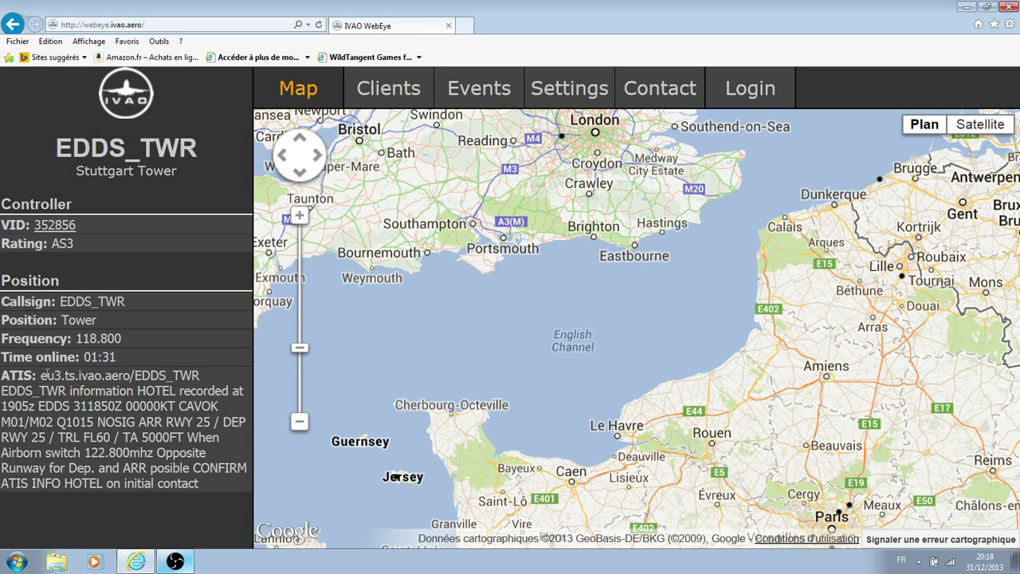
double_click(45, 374)
click(63, 375)
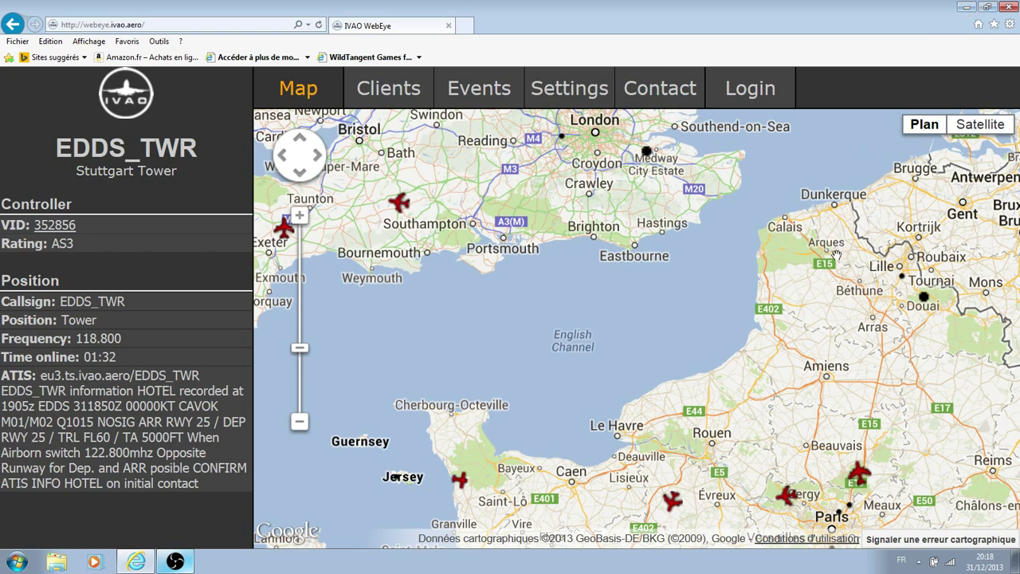
key(ctrl+minus)
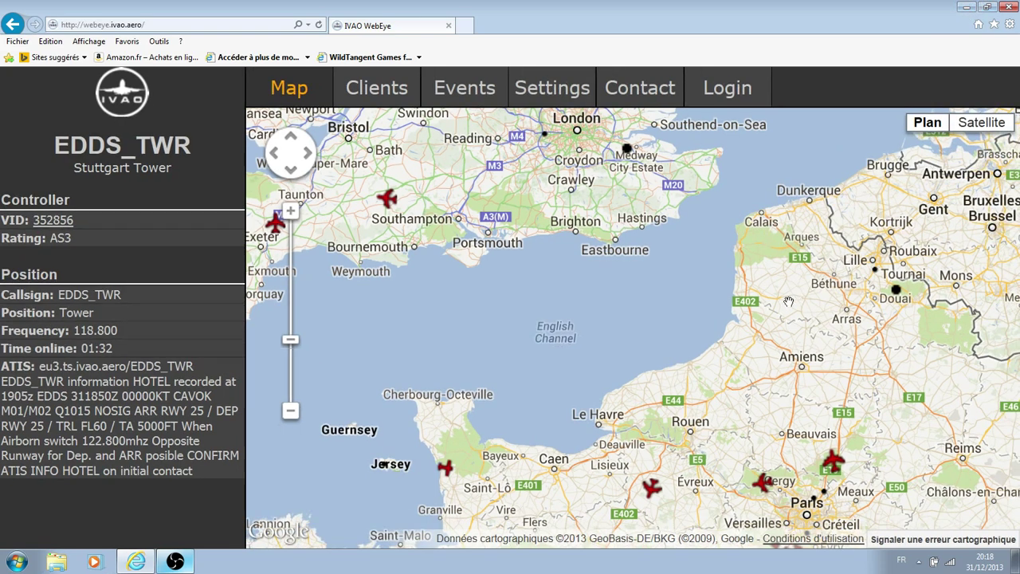
drag(788, 301, 762, 184)
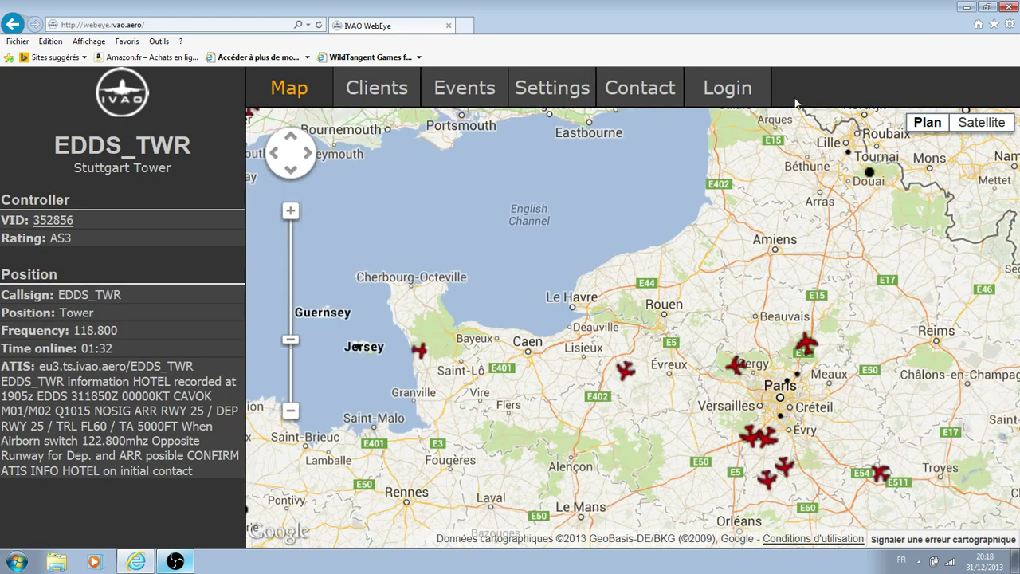
Search Google for "ivao" and open the IVAO France division website
key(ctrl+t)
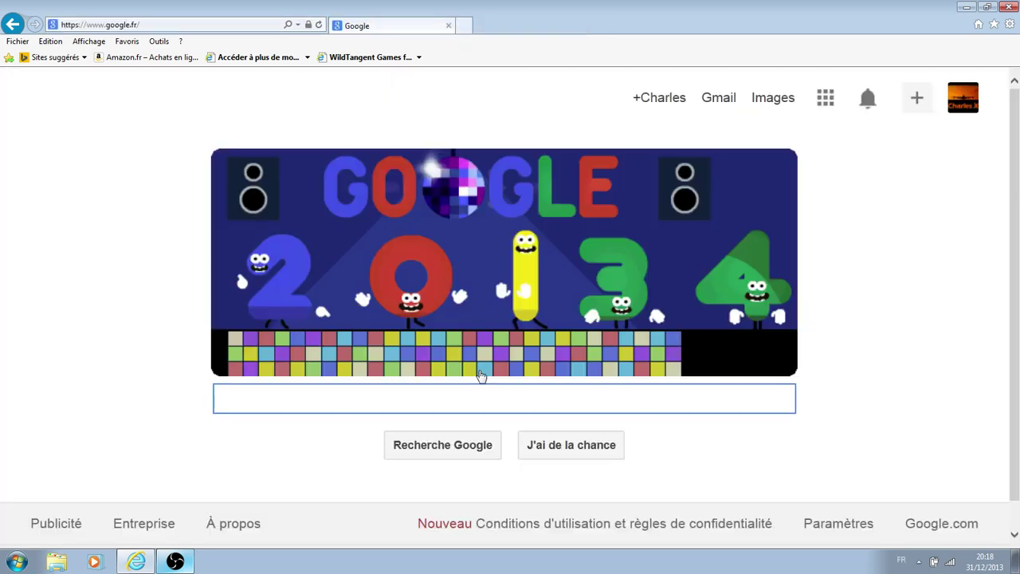
text(ivao)
key(Return)
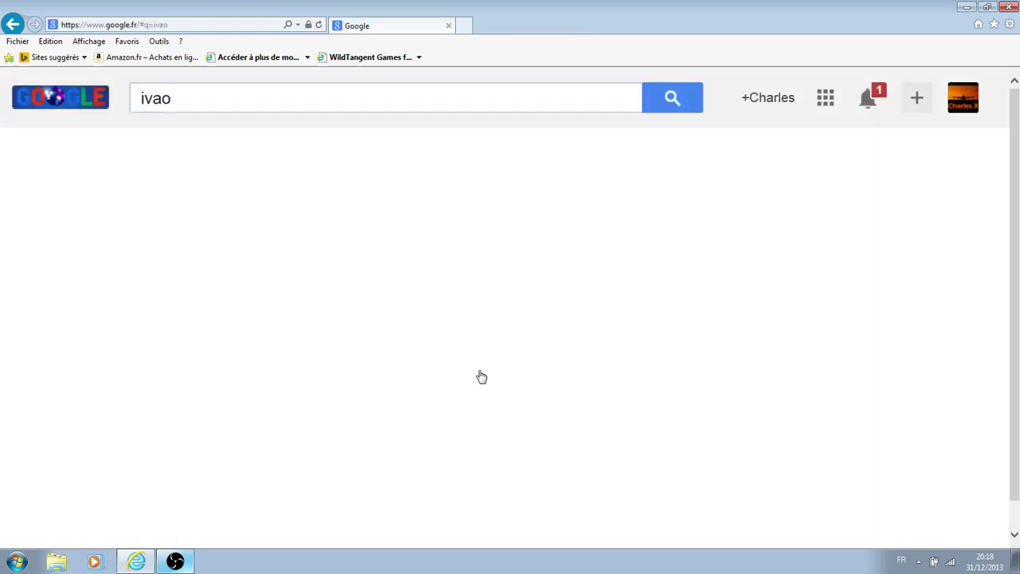
click(229, 345)
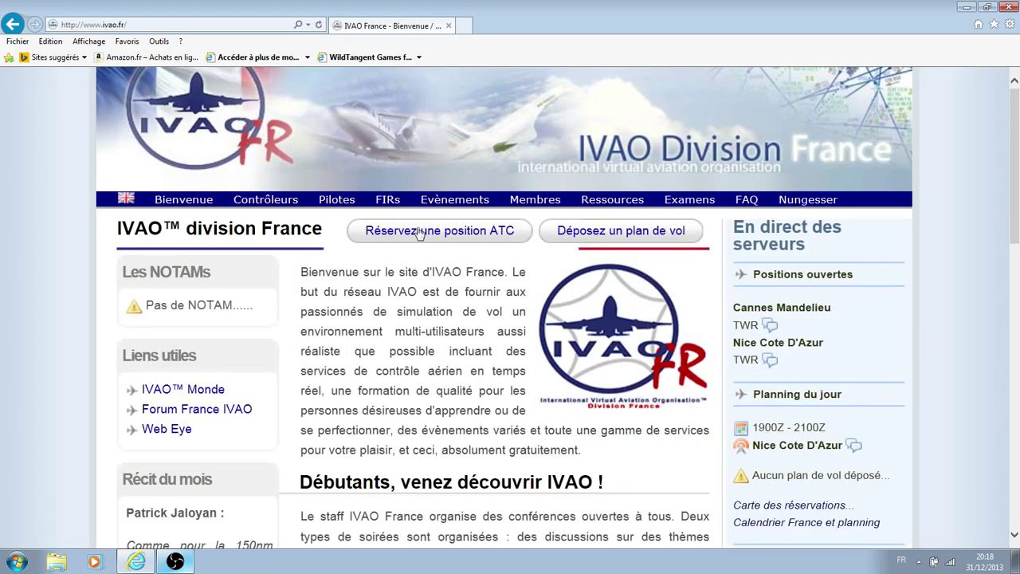
Open the IVAO France instruction section and its VFR phraseology document (Phraséologie VFR)
click(637, 220)
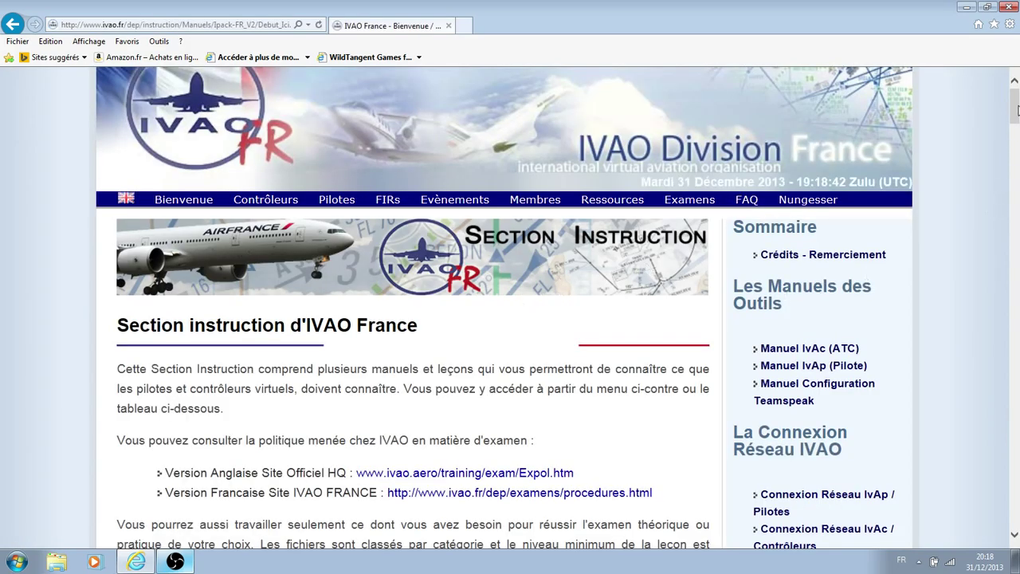
click(1012, 156)
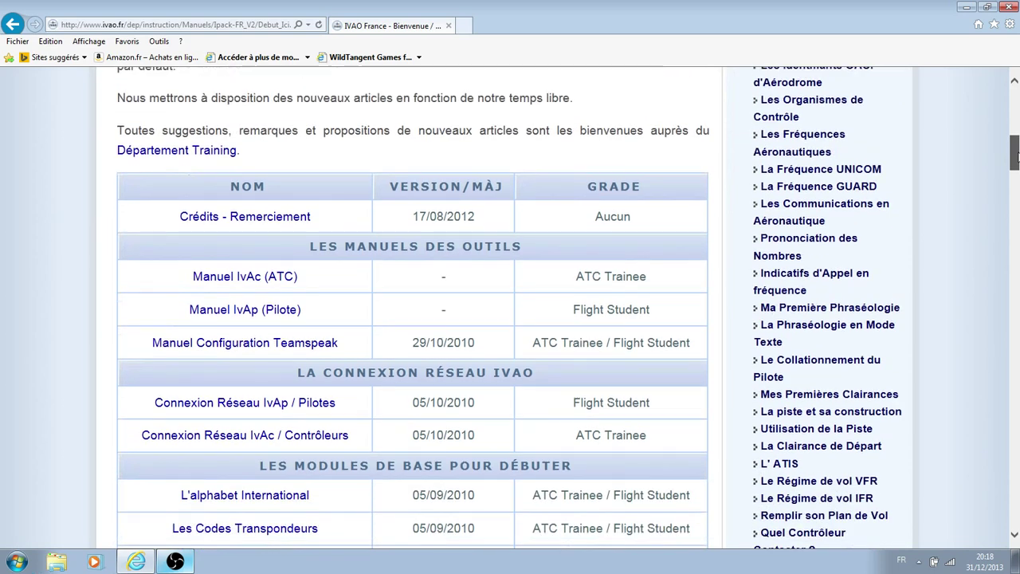
scroll(837, 275, down, 6)
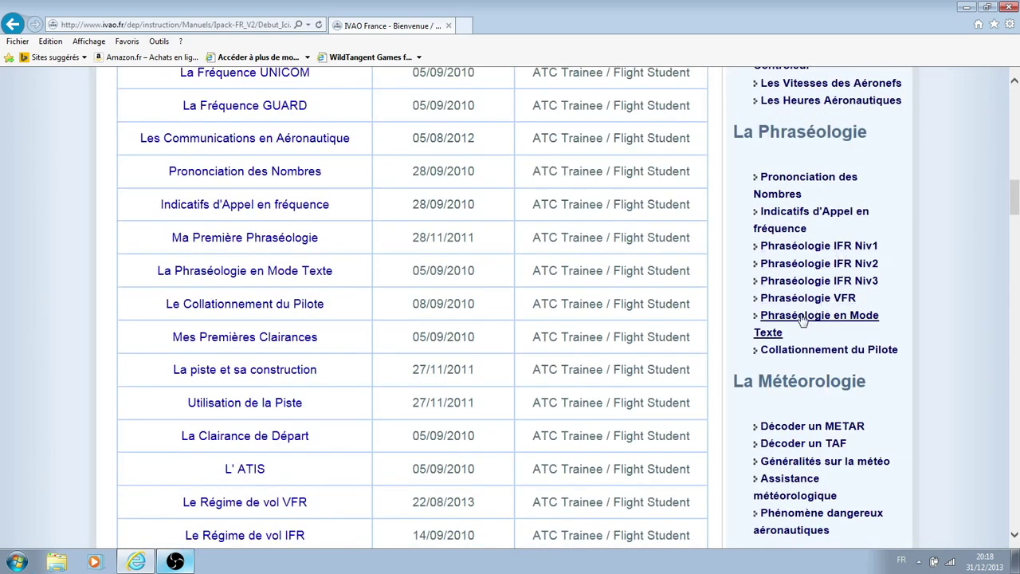
click(827, 300)
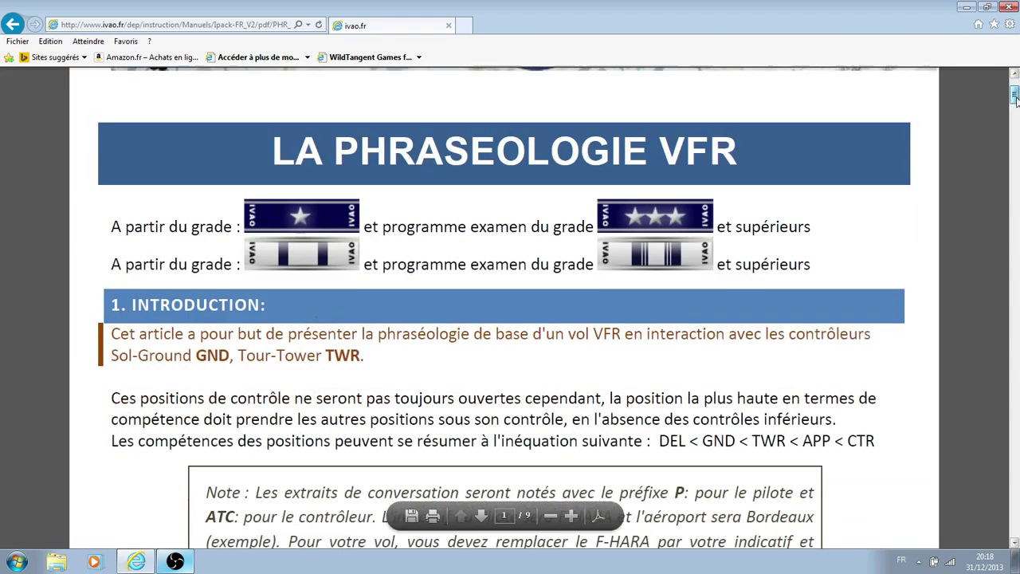
Examine the French and English pilot-to-ground example exchanges for Mérignac in the VFR phraseology document, and return to the desktop
drag(1015, 90, 1015, 150)
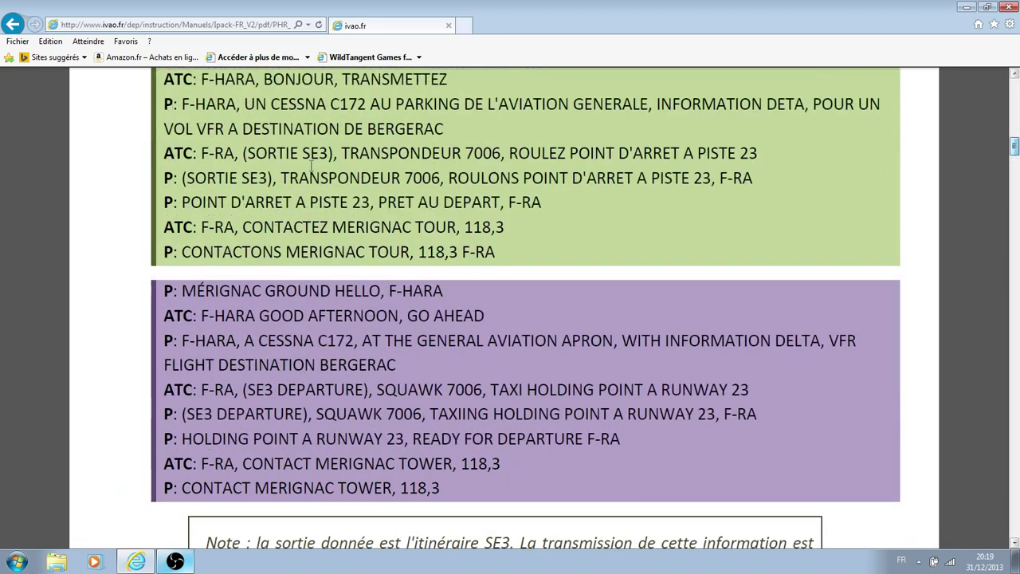
drag(174, 152, 706, 466)
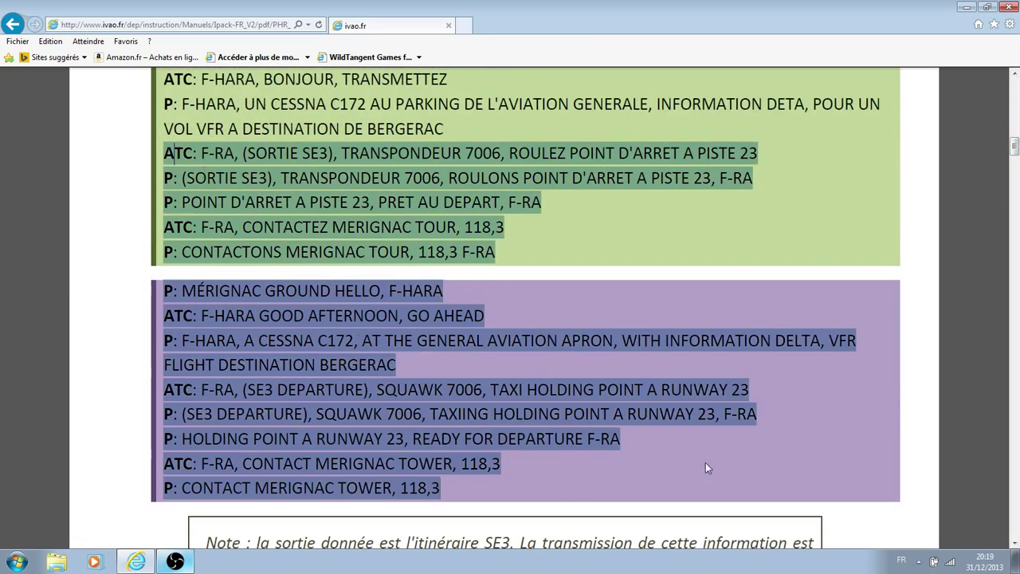
click(542, 368)
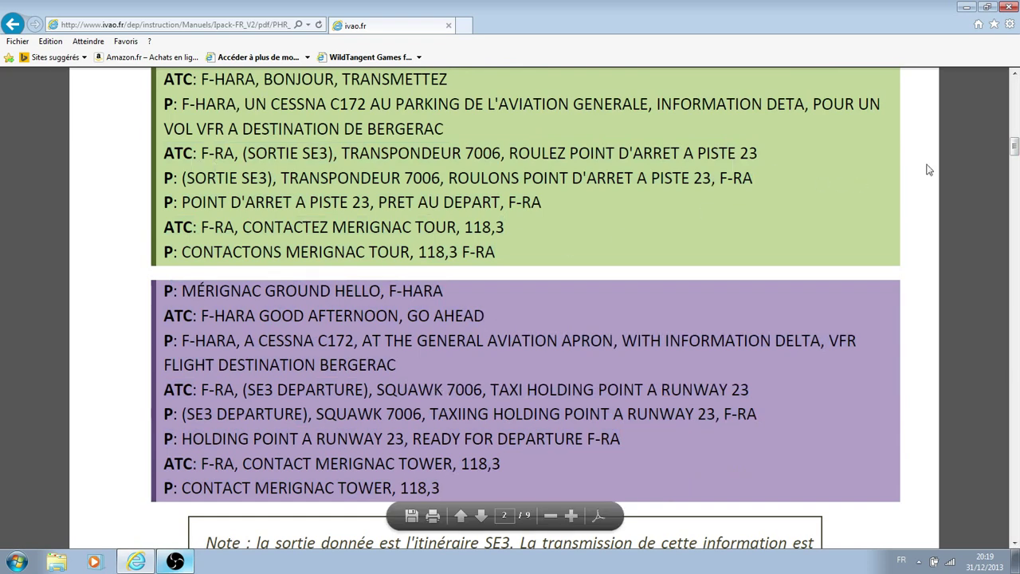
drag(1013, 157, 1013, 149)
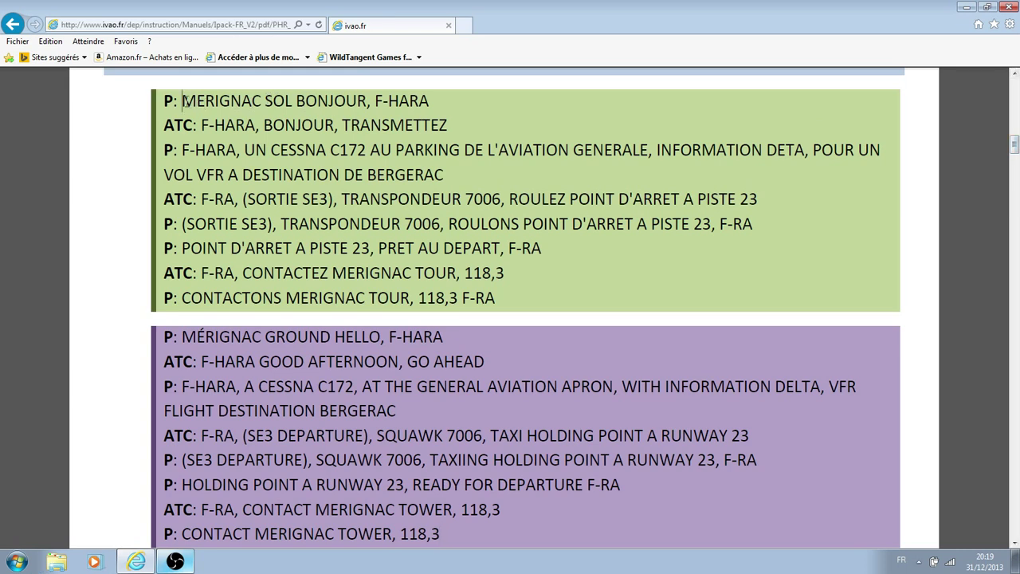
drag(182, 100, 261, 337)
key(super+d)
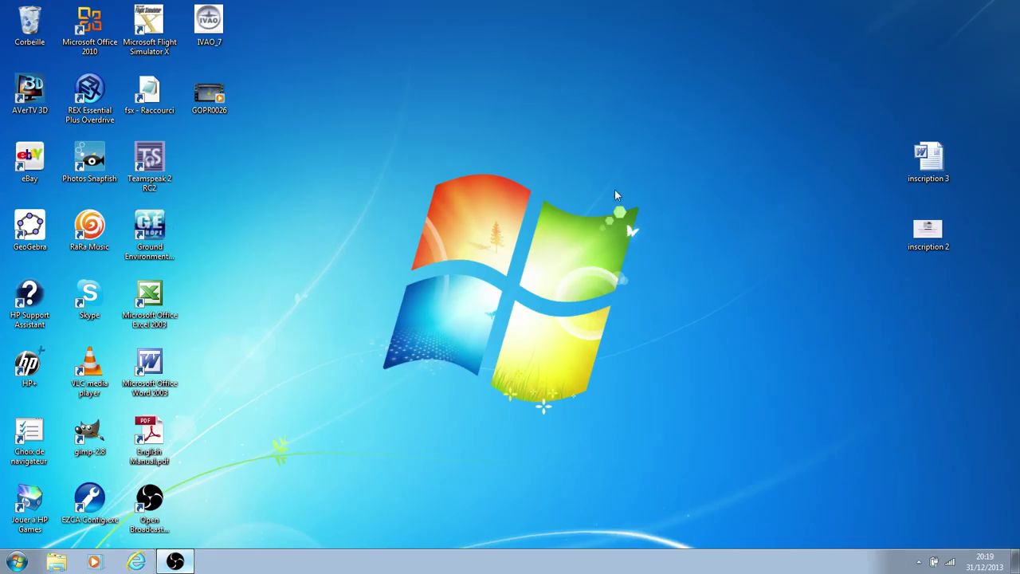